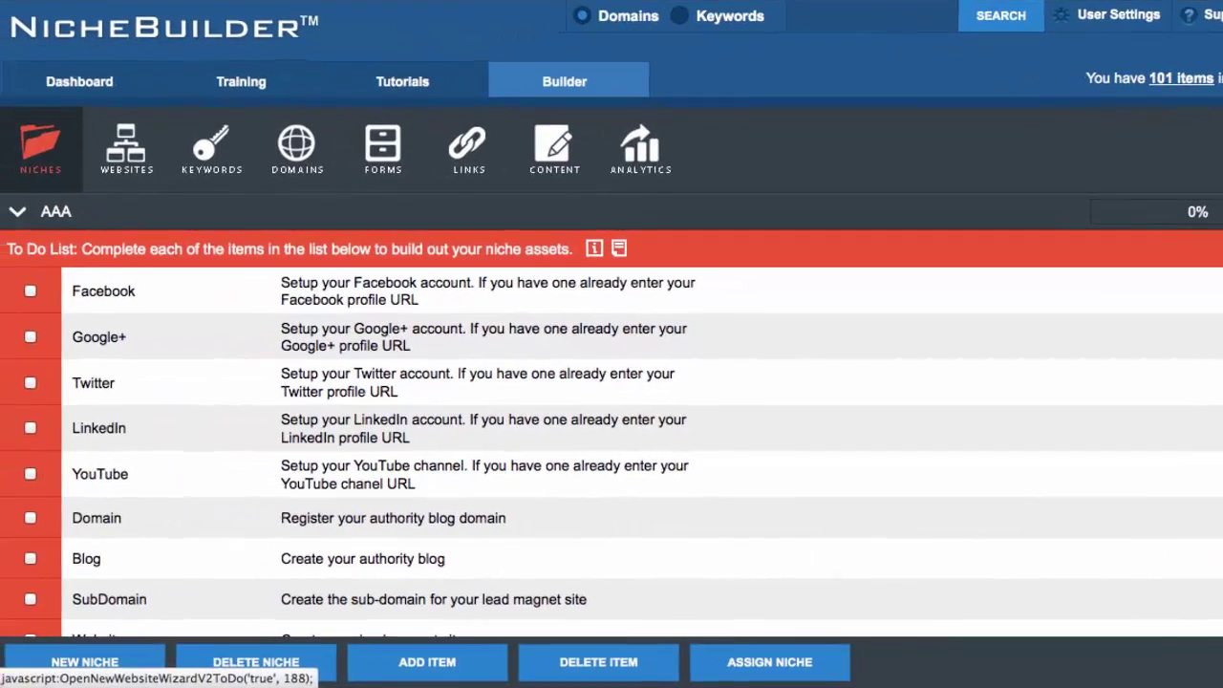
- Start the Blog to-do item of the AAA niche and create a website from the Authority Blog (Green) type
click(1218, 558)
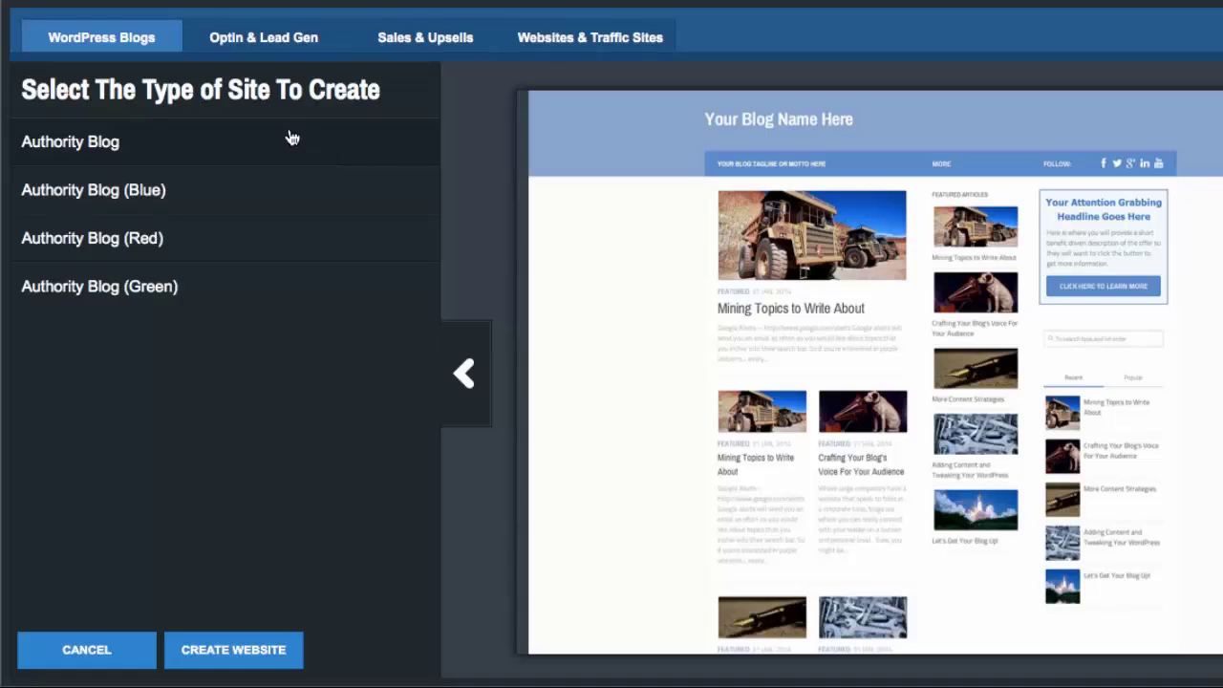
click(206, 286)
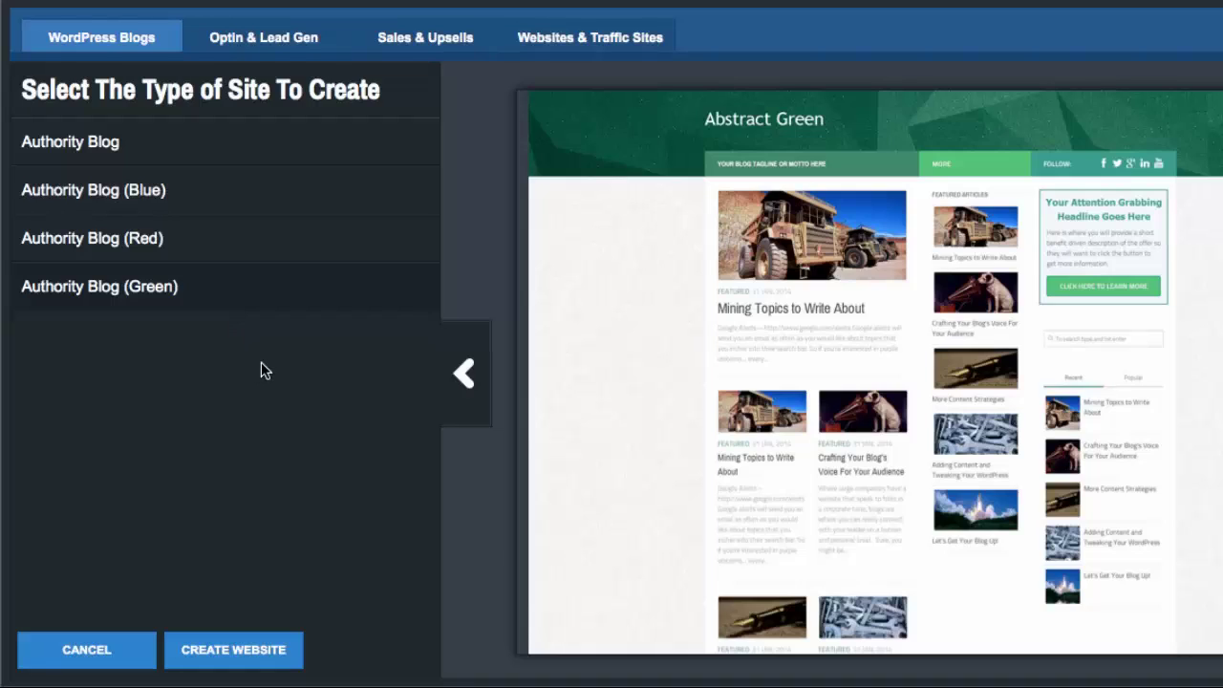
click(224, 651)
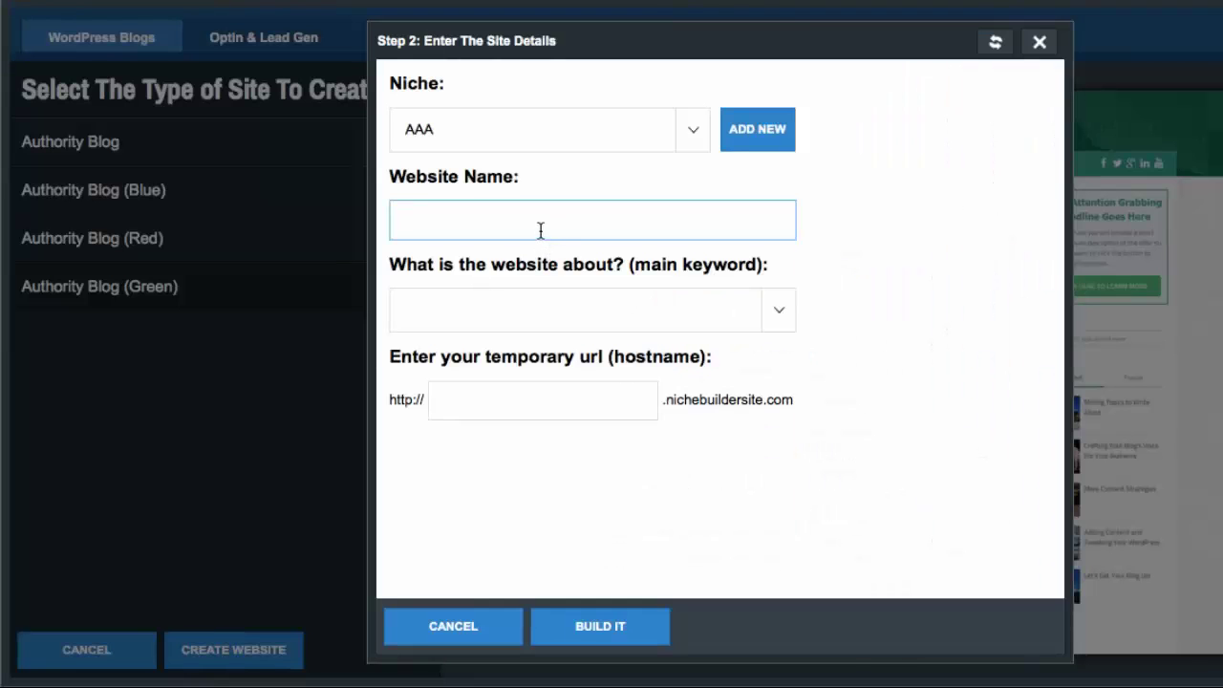
- Name the website "Skin Whitening Faster", set its main keyword to "Skin Whitening", and build it
click(536, 221)
text(Skin Whitening Faster)
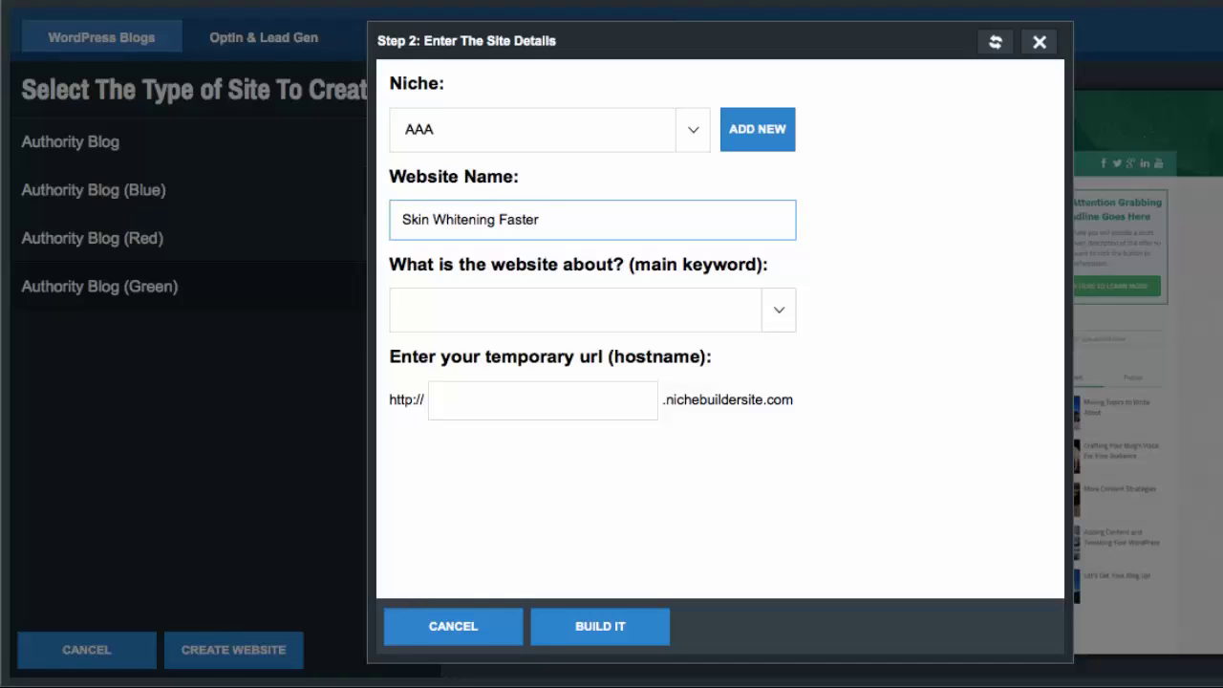
click(549, 316)
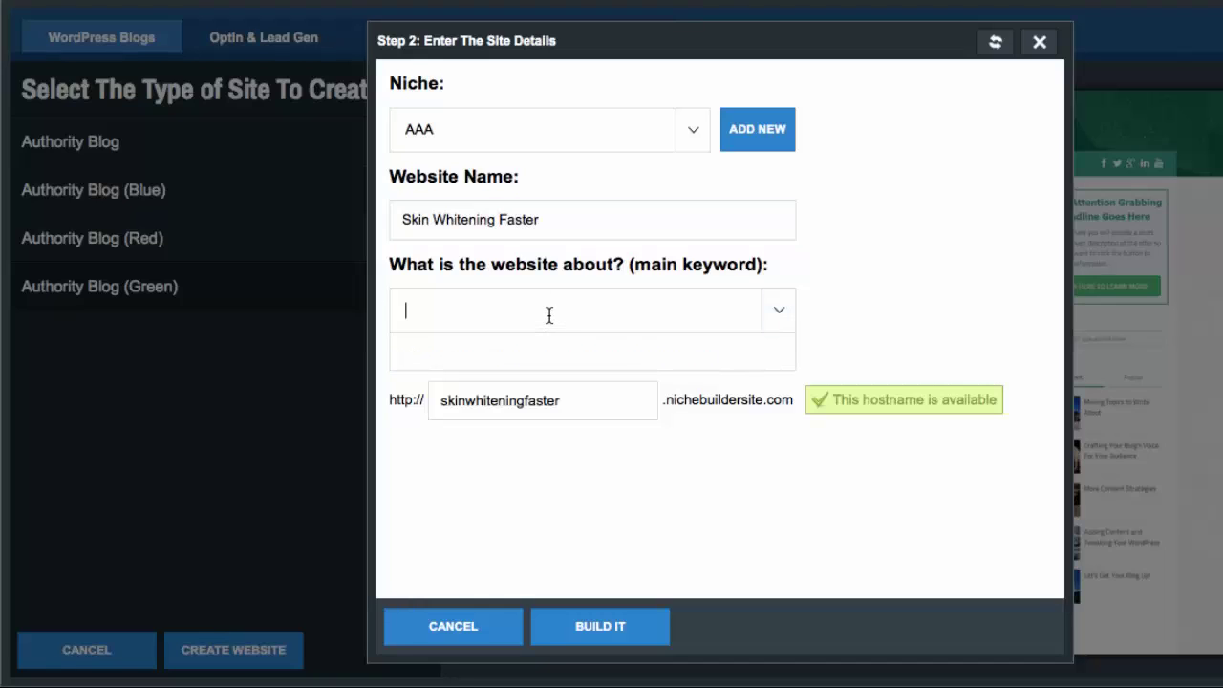
text(Skin Whitening)
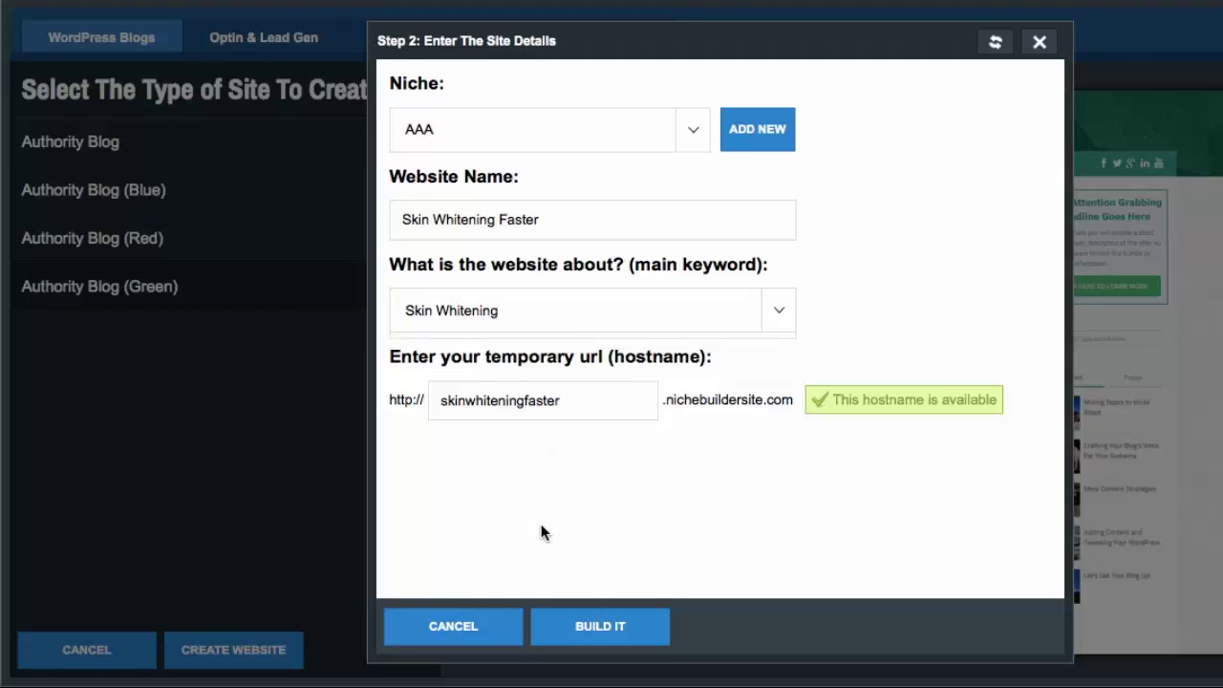
click(595, 631)
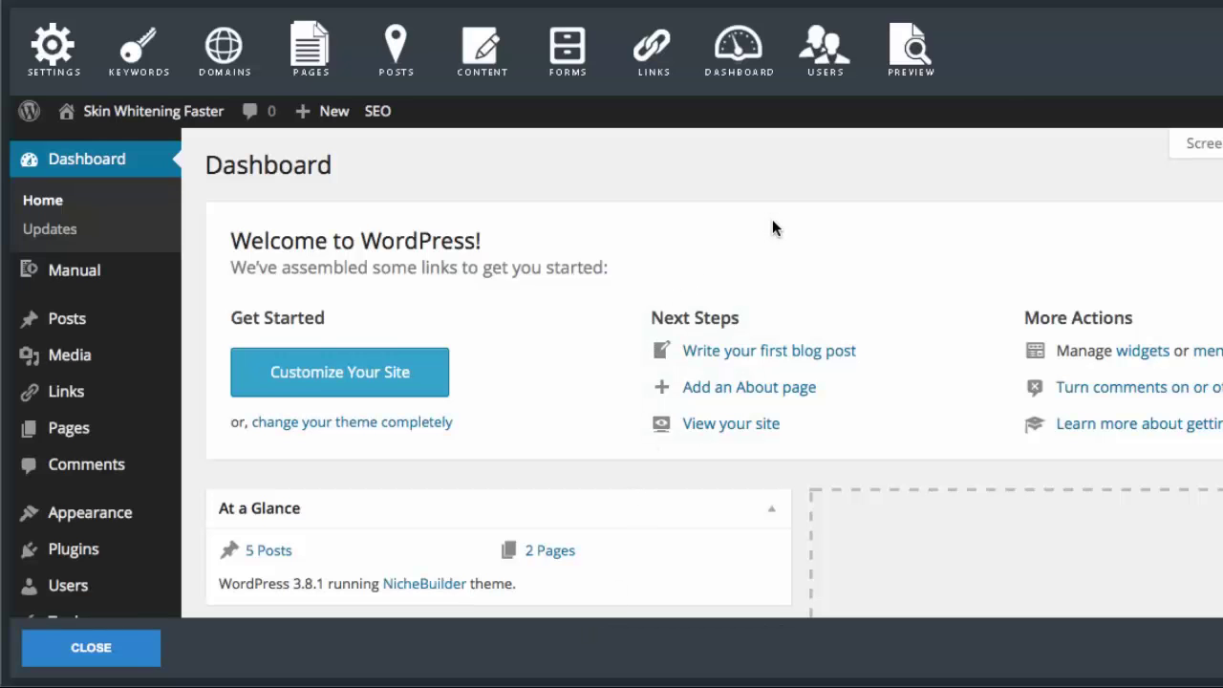
- Preview the new blog and look through its homepage layout and sample articles
click(900, 55)
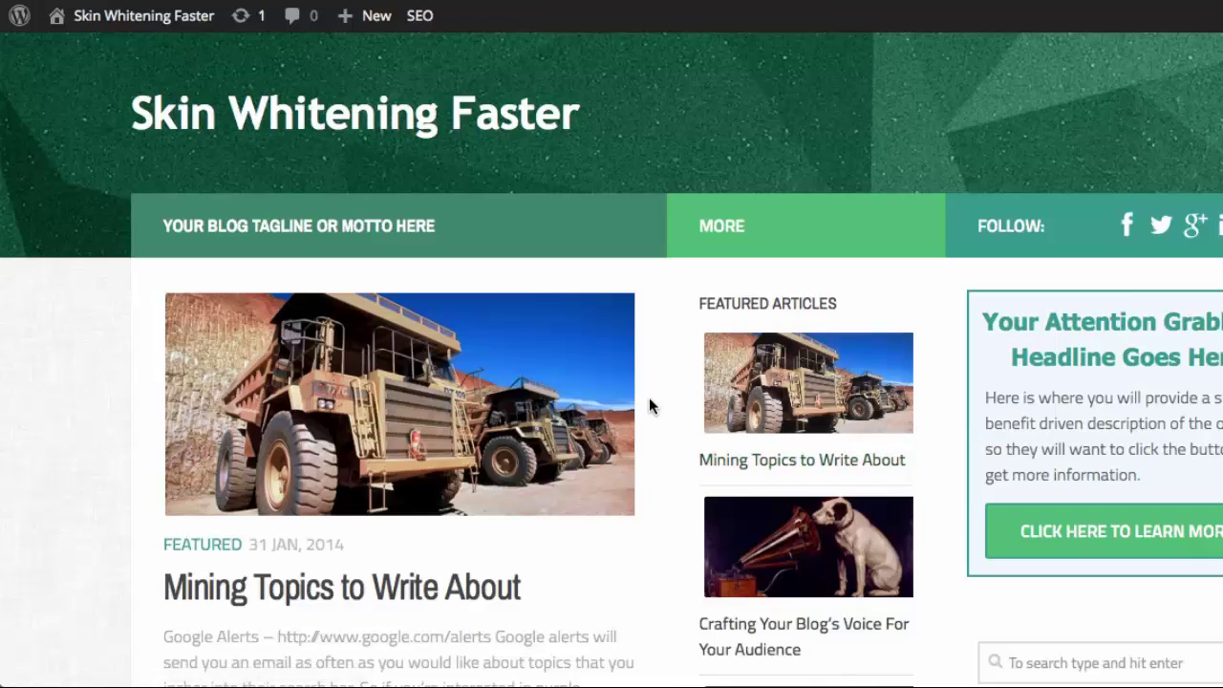
scroll(649, 406, down, 4)
scroll(649, 406, down, 5)
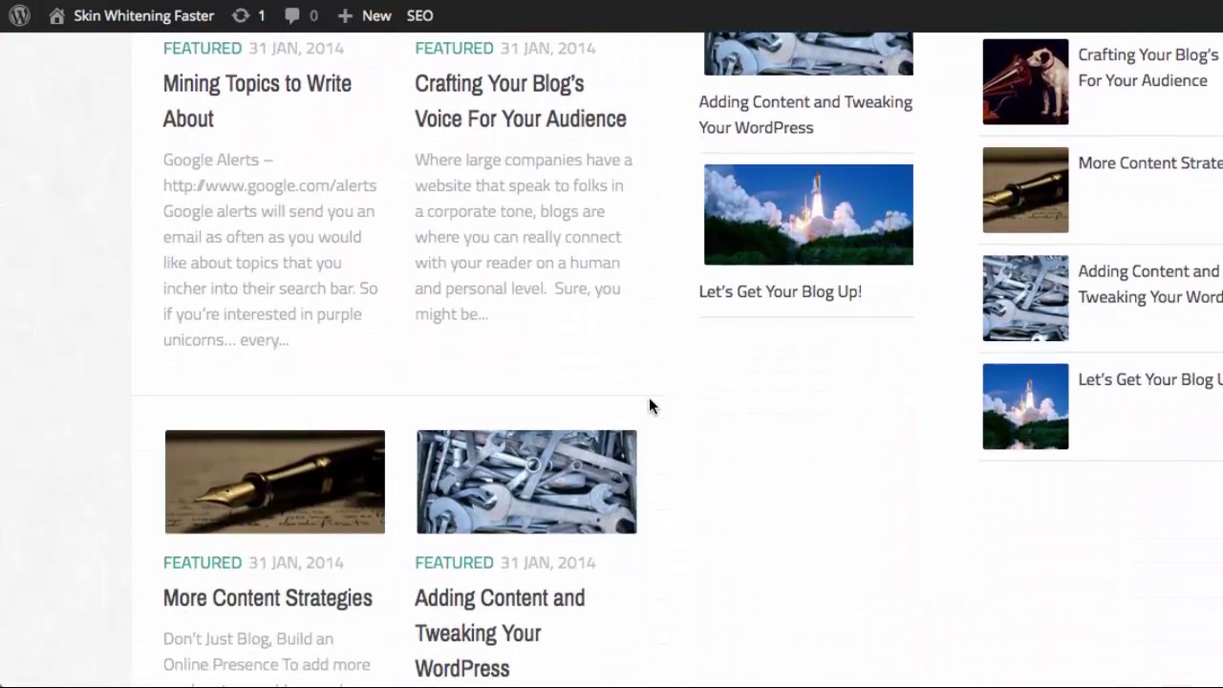
scroll(649, 400, up, 9)
scroll(649, 406, up, 2)
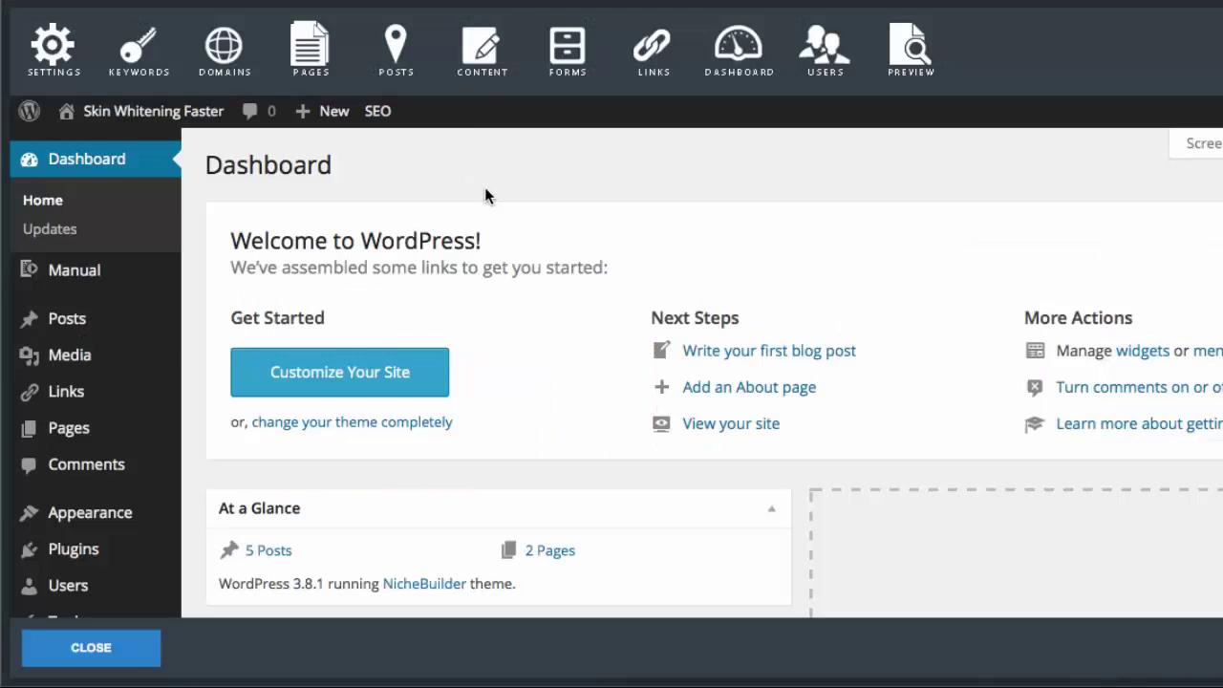
- Switch to the keyword spreadsheet and copy the phrases from "how to bleach skin" through "underarm bleaching cream", then return to the browser
key(super+Tab)
key(super+Tab)
key(super+c)
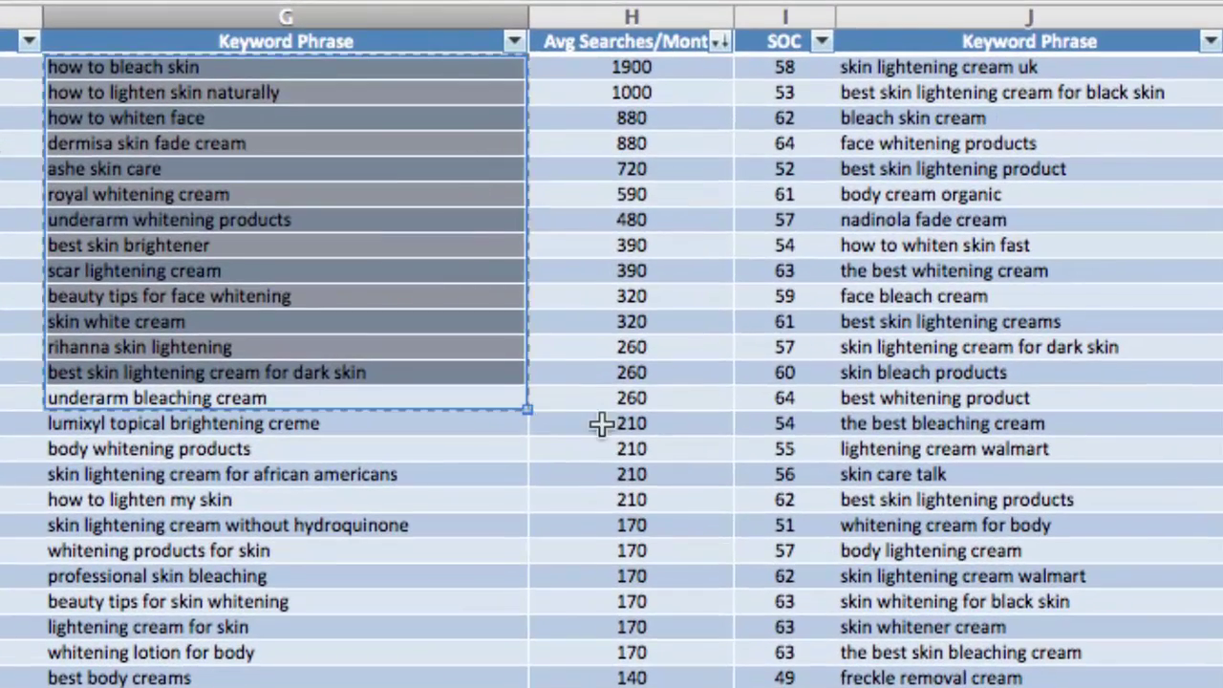
key(super+Tab)
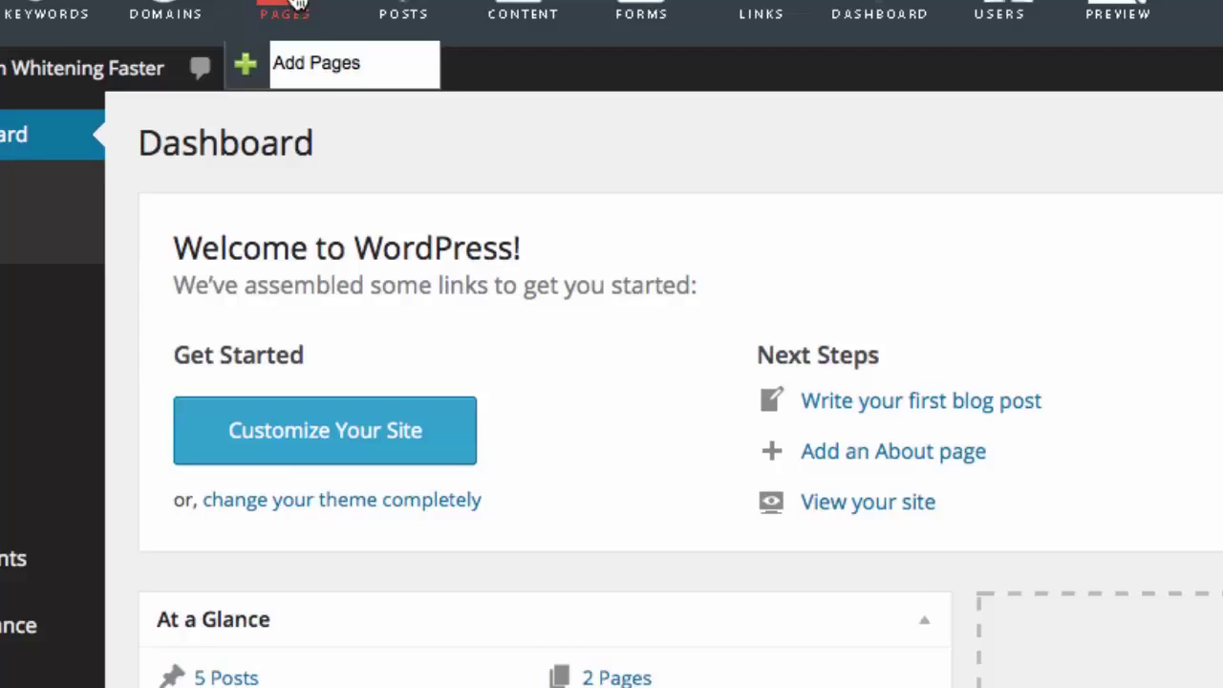
- Add private Uncategorized posts for the copied keyword phrases, setting the type to Post, and save them
click(340, 64)
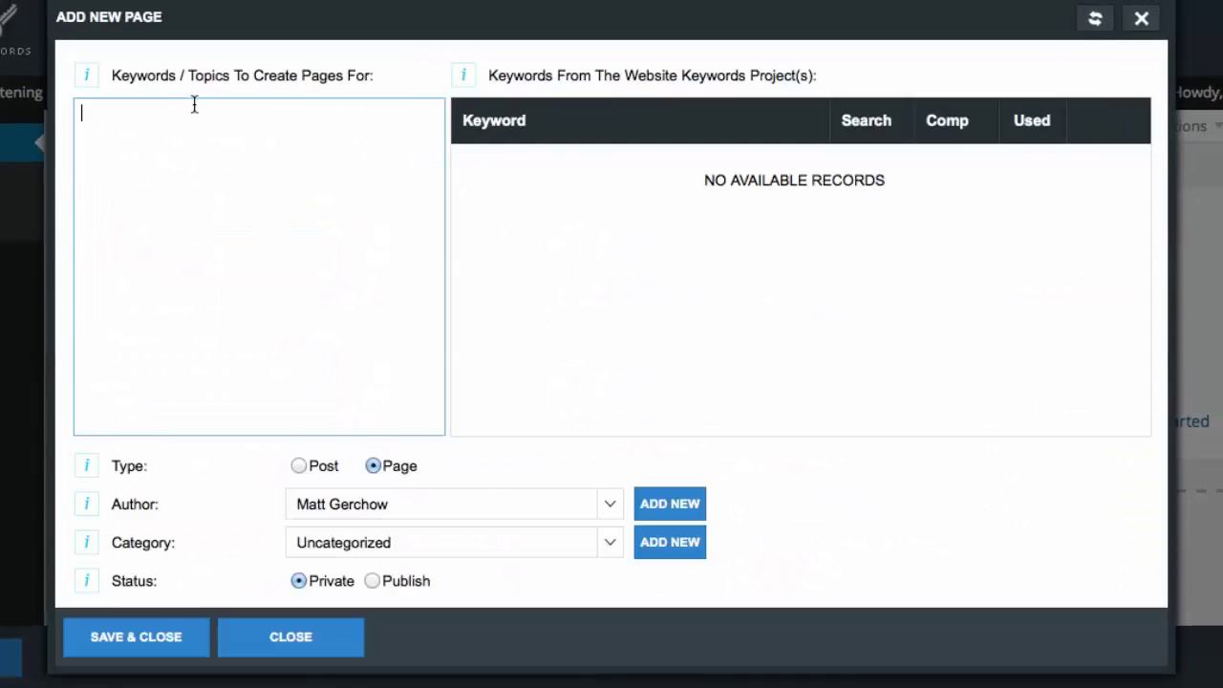
click(298, 466)
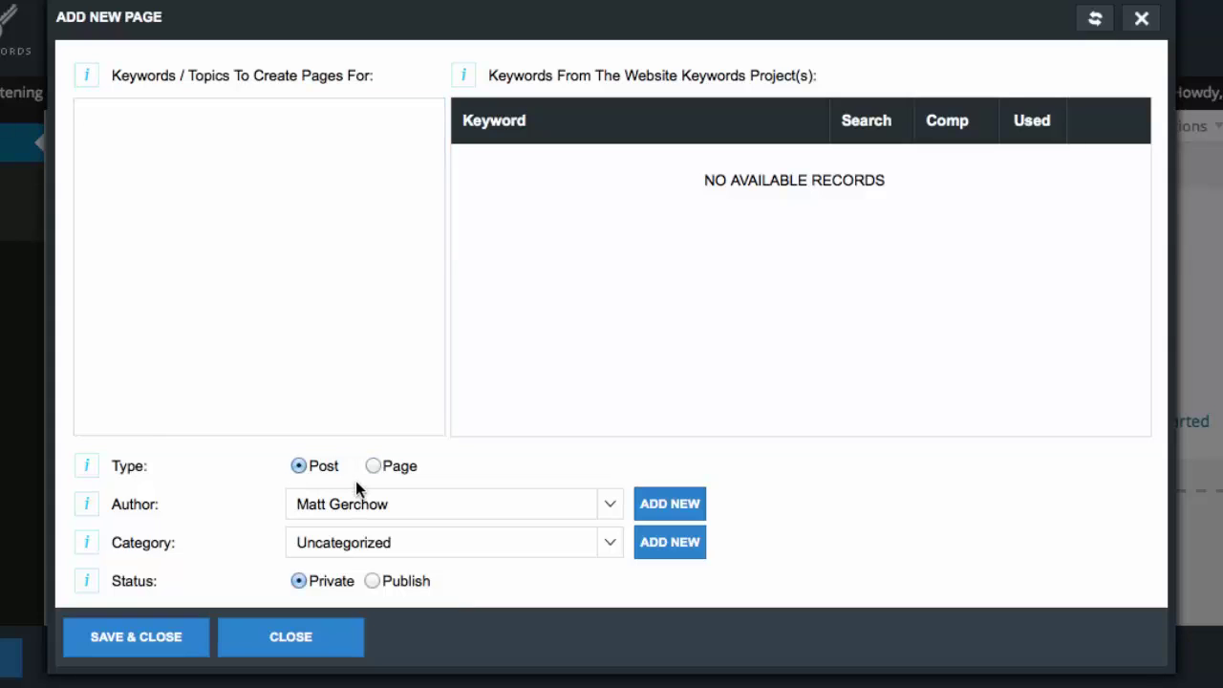
click(294, 268)
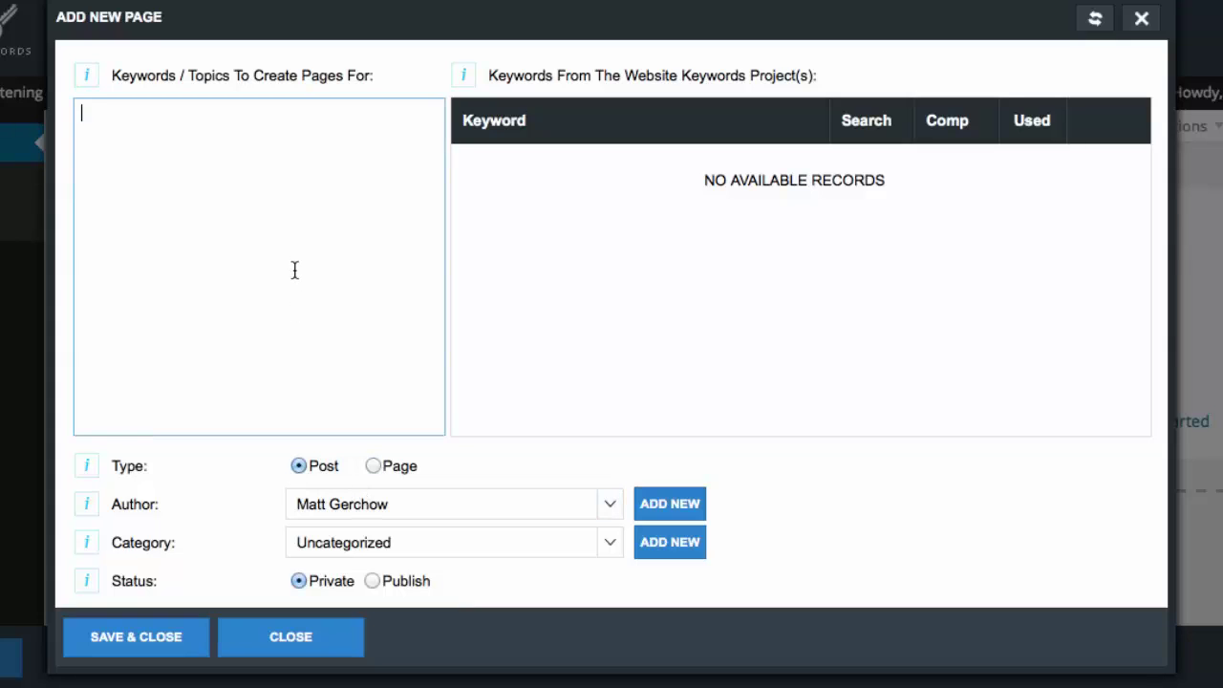
key(ctrl+v)
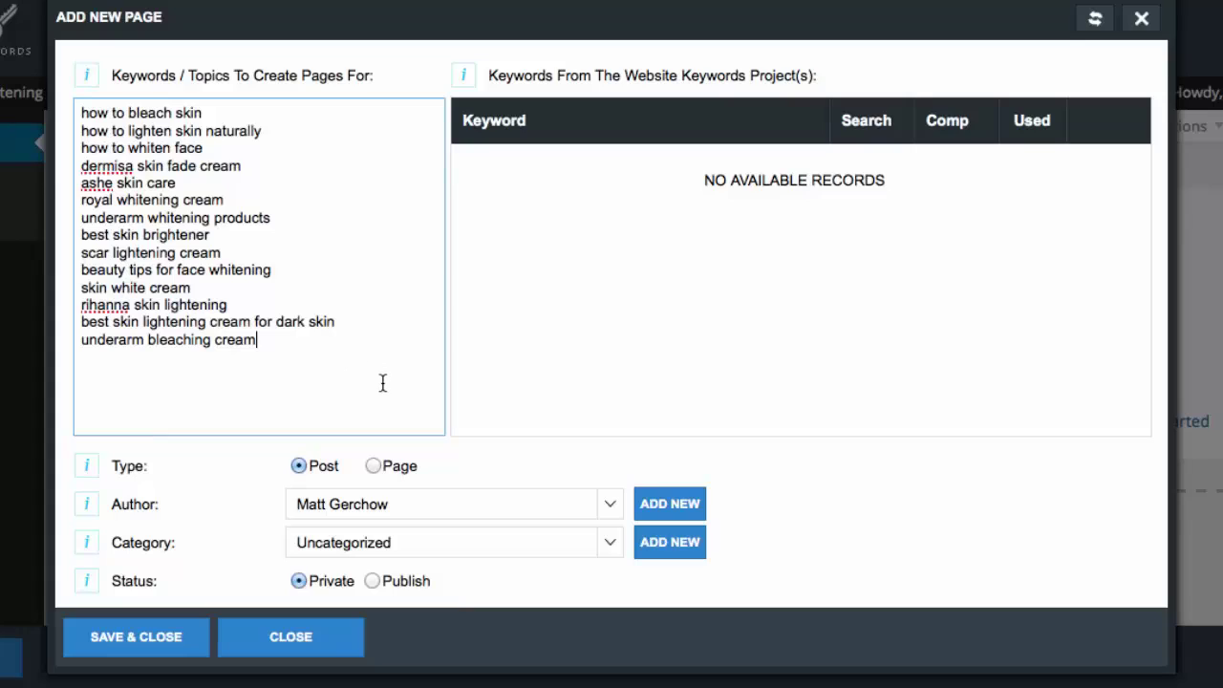
click(481, 544)
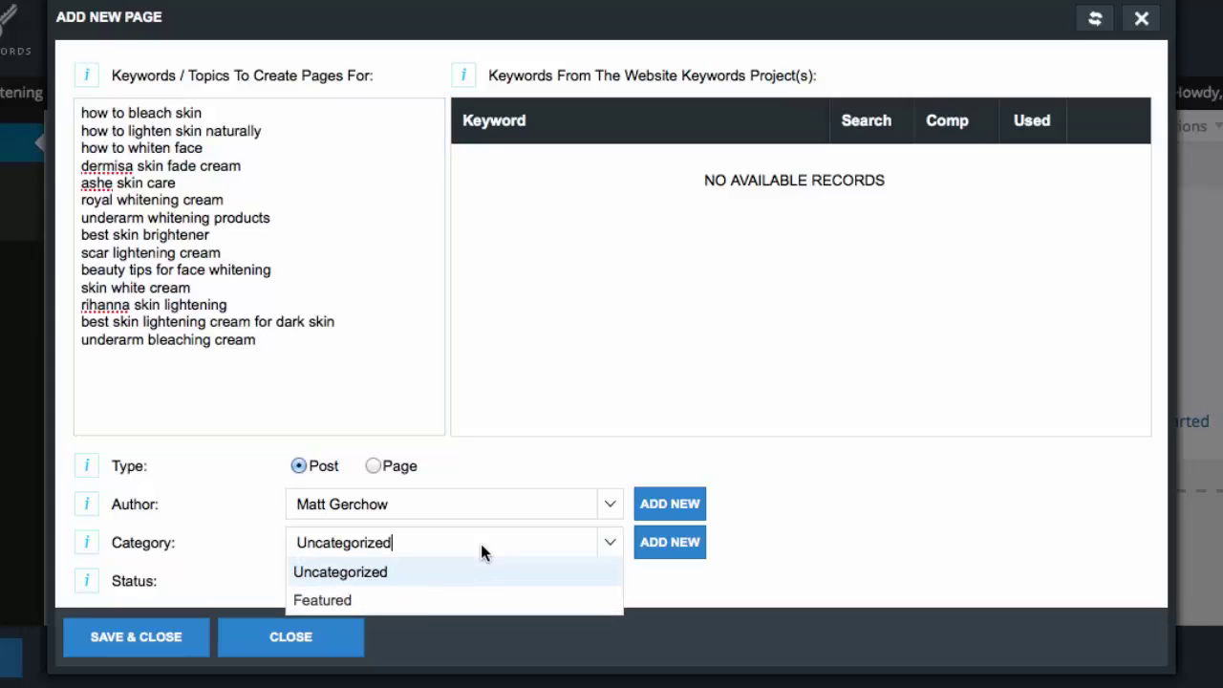
click(746, 550)
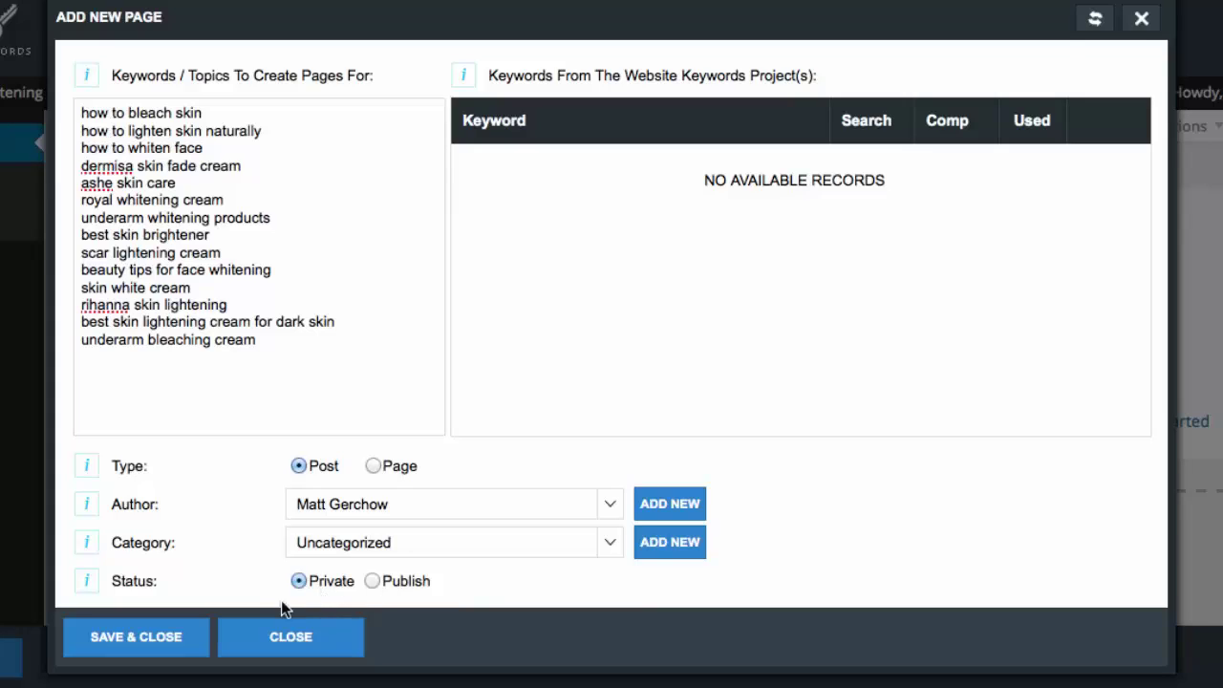
click(134, 637)
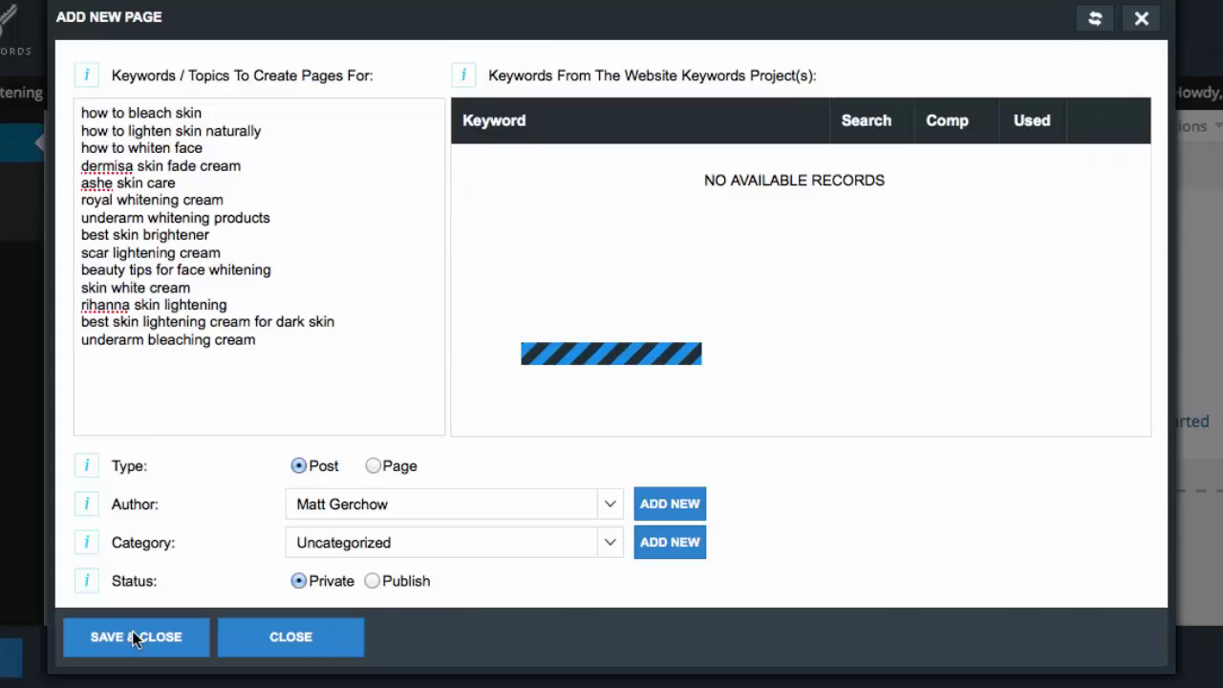
- Review the posts list, and preview the blog homepage to examine how the keyword posts are laid out
scroll(445, 445, down, 5)
scroll(446, 445, down, 8)
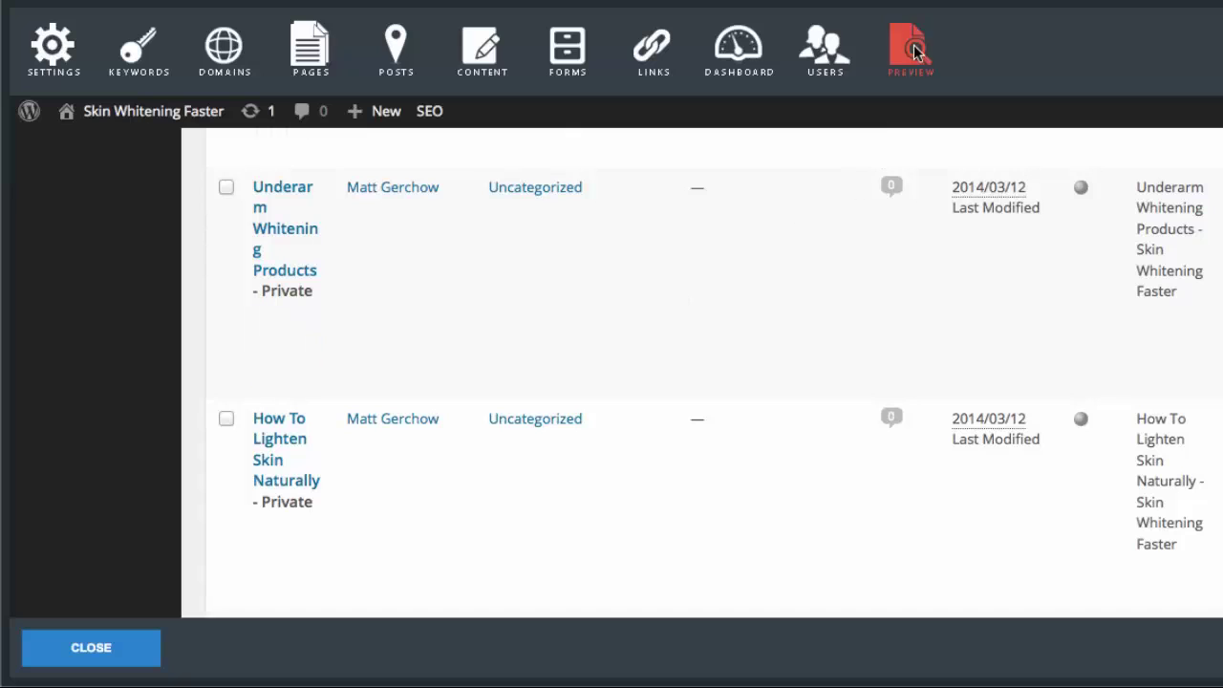
click(916, 56)
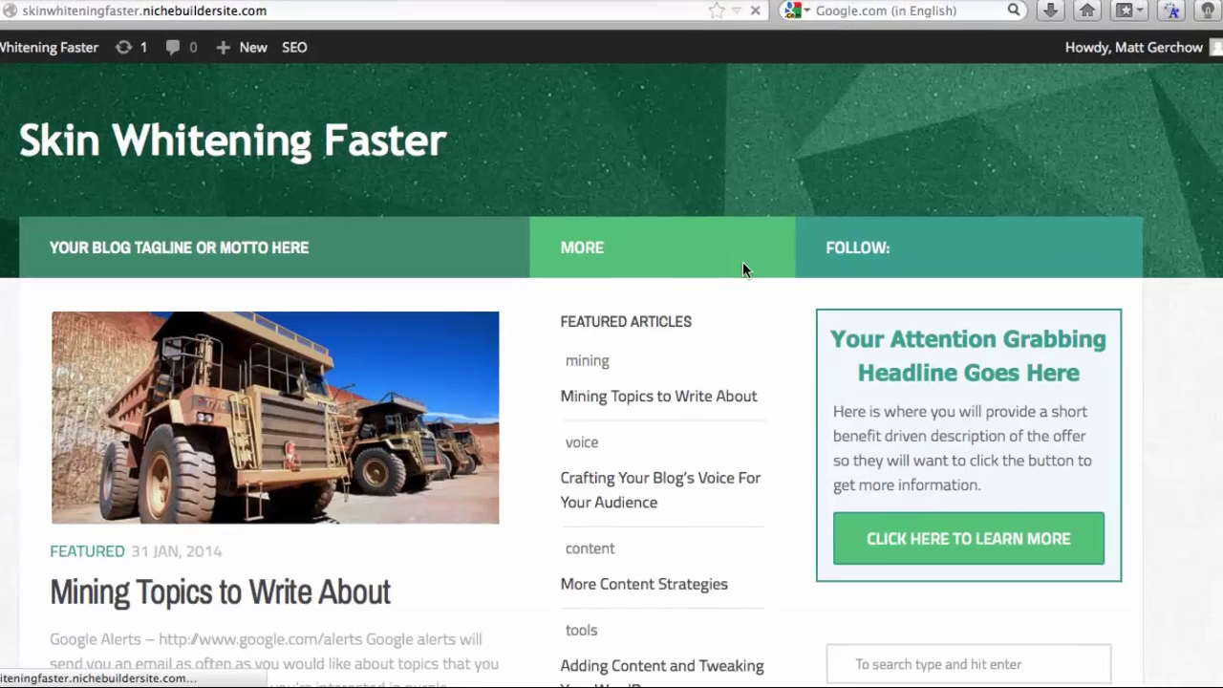
scroll(741, 312, down, 3)
scroll(740, 310, down, 10)
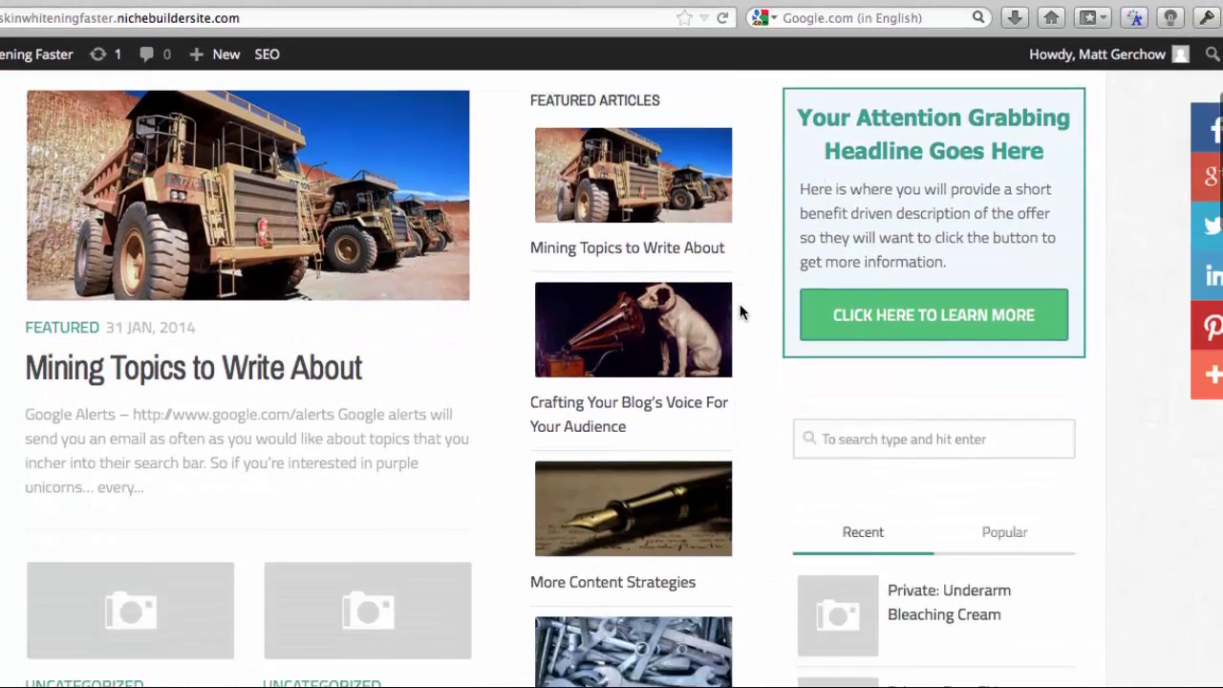
scroll(740, 304, down, 1)
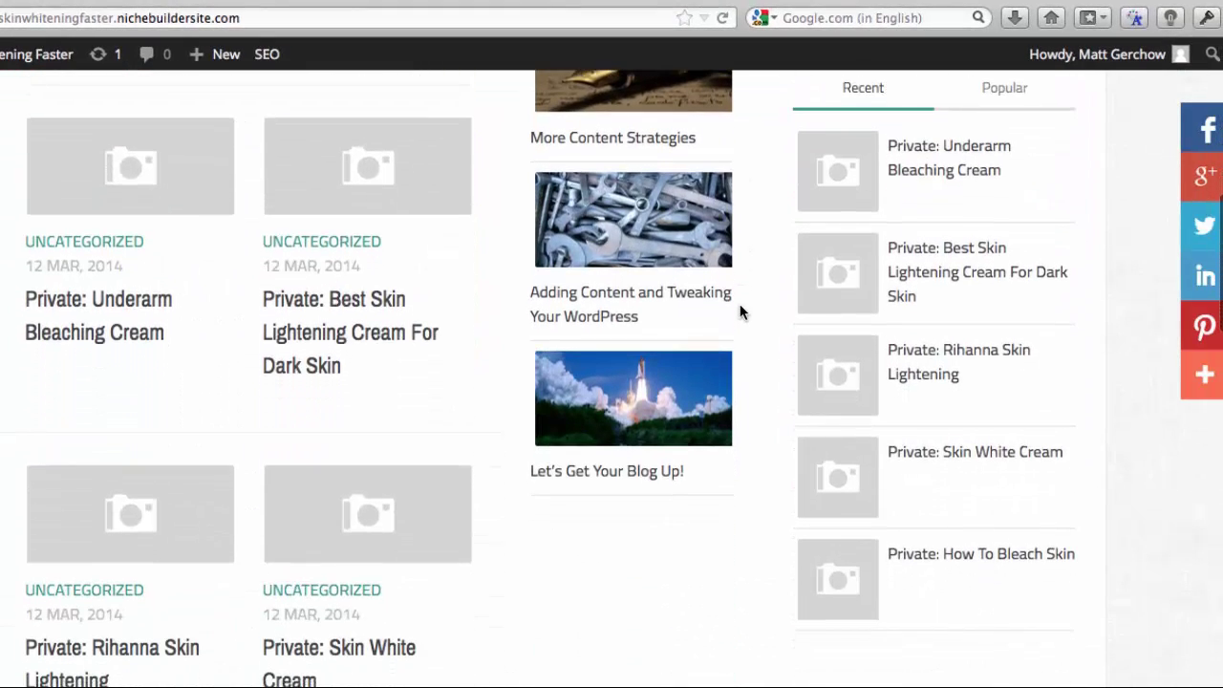
scroll(815, 209, down, 7)
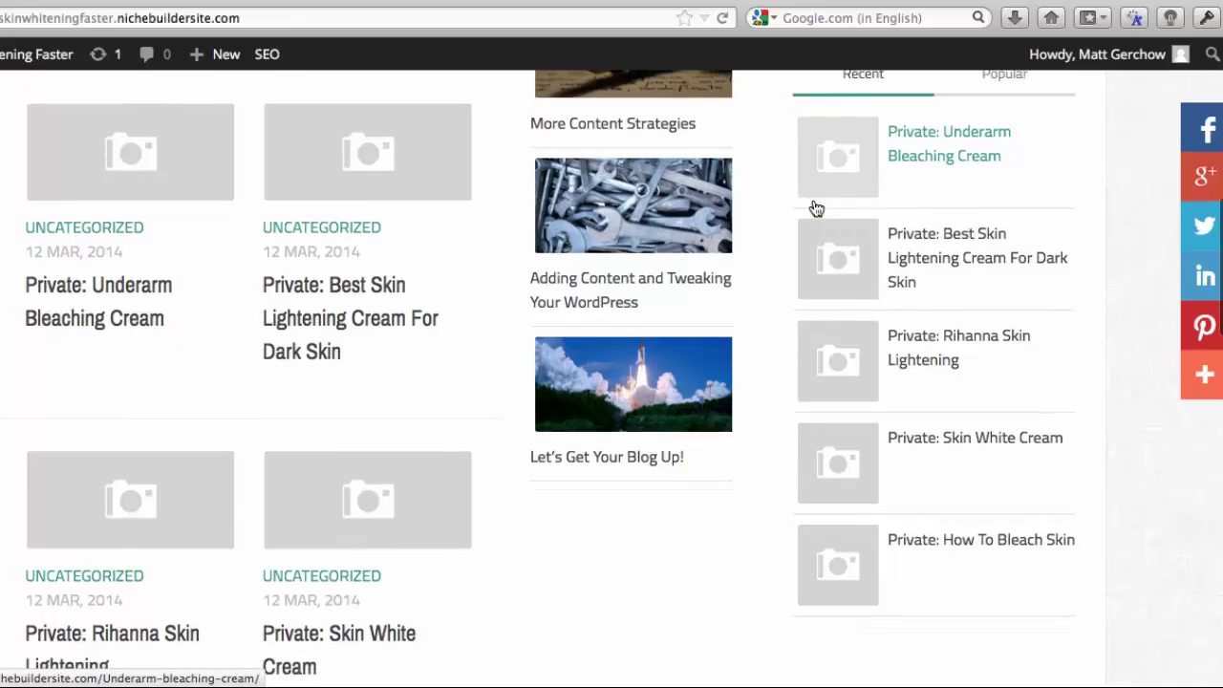
scroll(815, 208, down, 2)
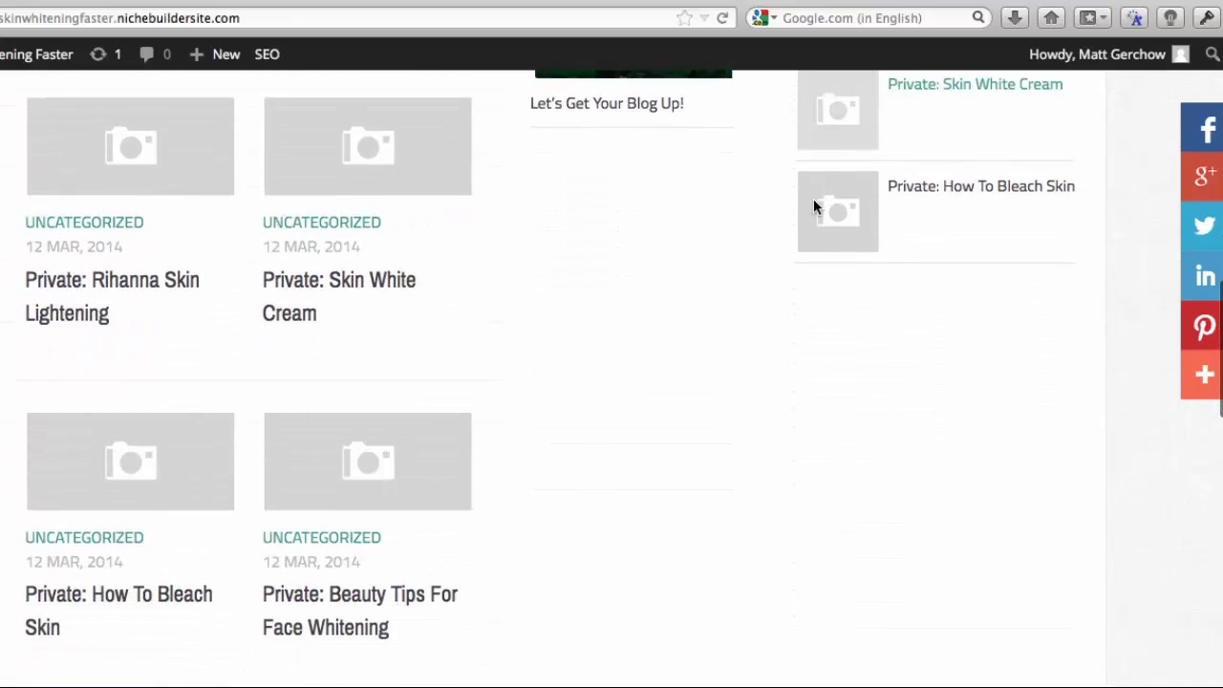
scroll(814, 205, up, 8)
scroll(831, 208, up, 1)
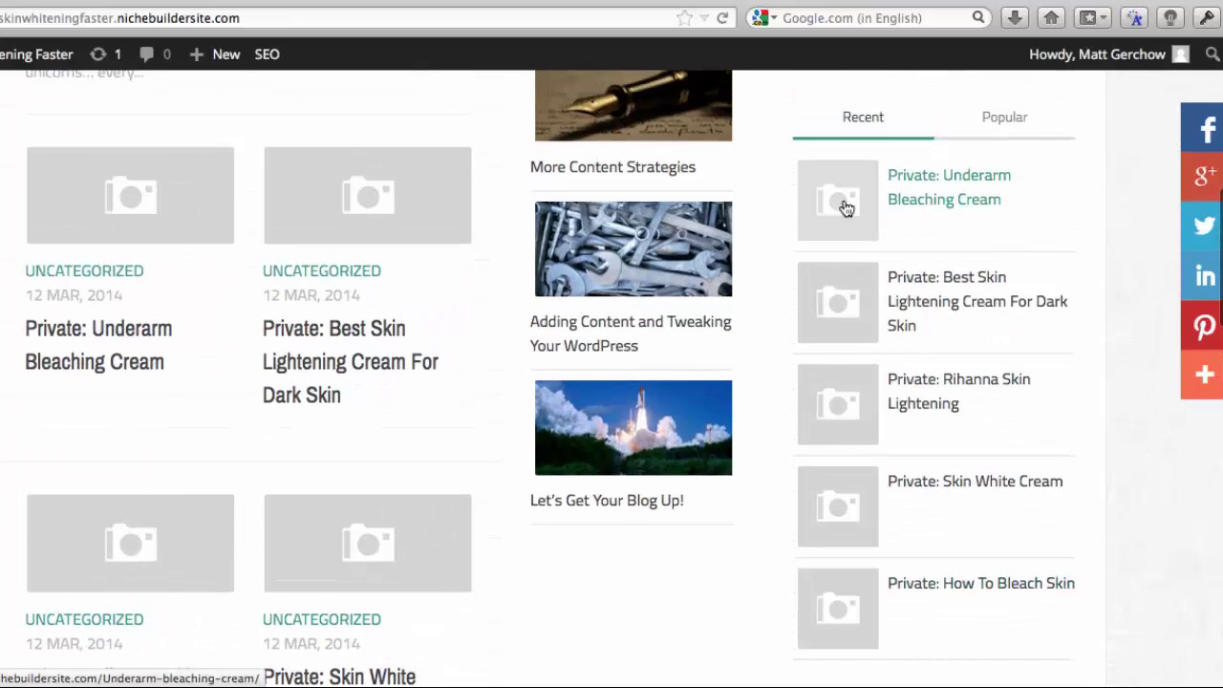
- Open the Underarm Bleaching Cream post from the recent posts and examine its page
click(846, 208)
scroll(606, 409, down, 3)
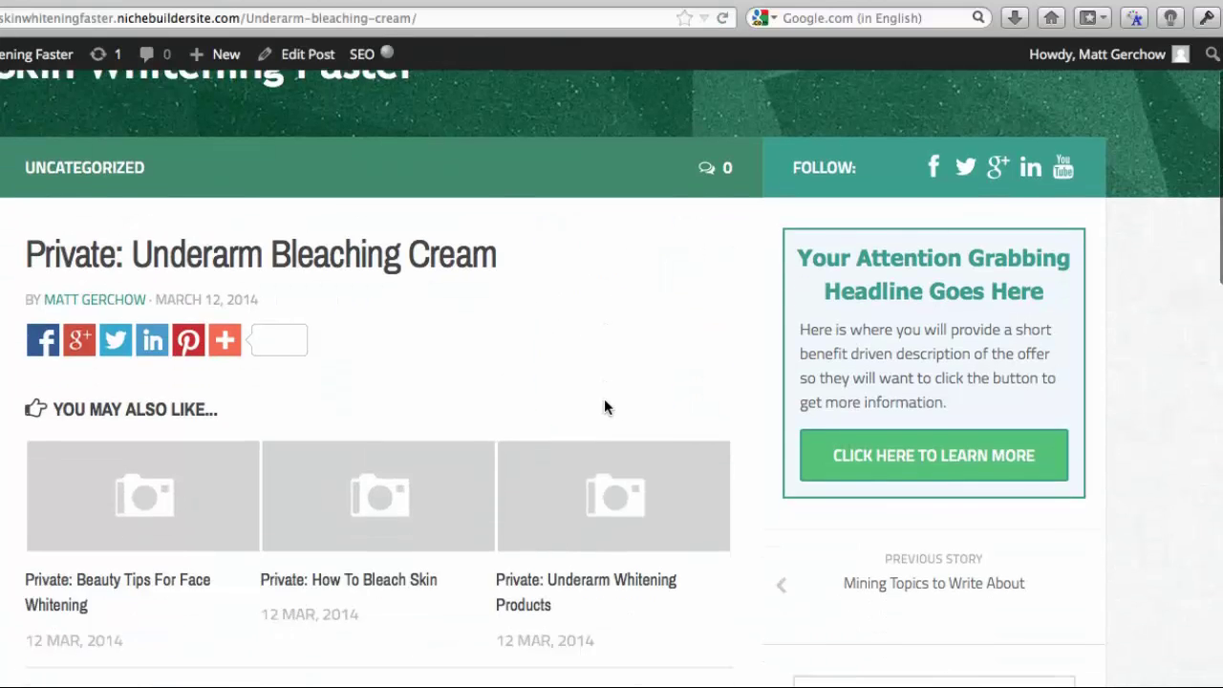
scroll(606, 409, down, 12)
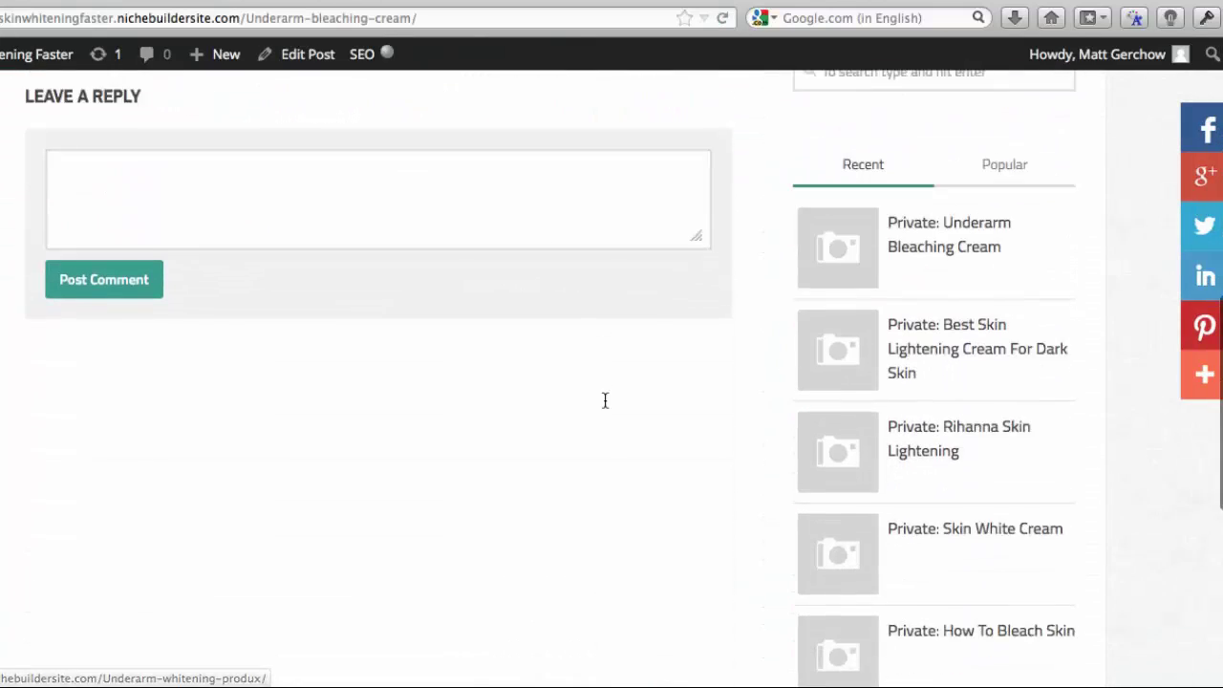
scroll(604, 408, up, 15)
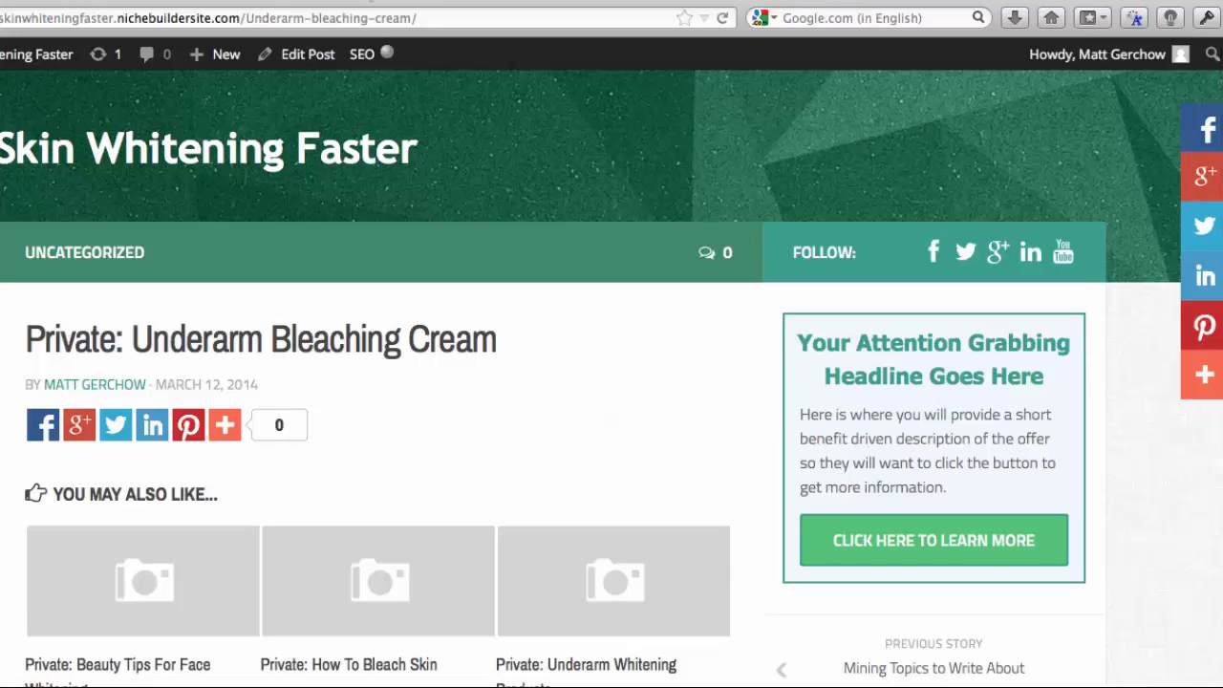
- Return to the site builder, start a new content order for Skin Whitening Faster, and switch it to bulk ordering
click(369, 2)
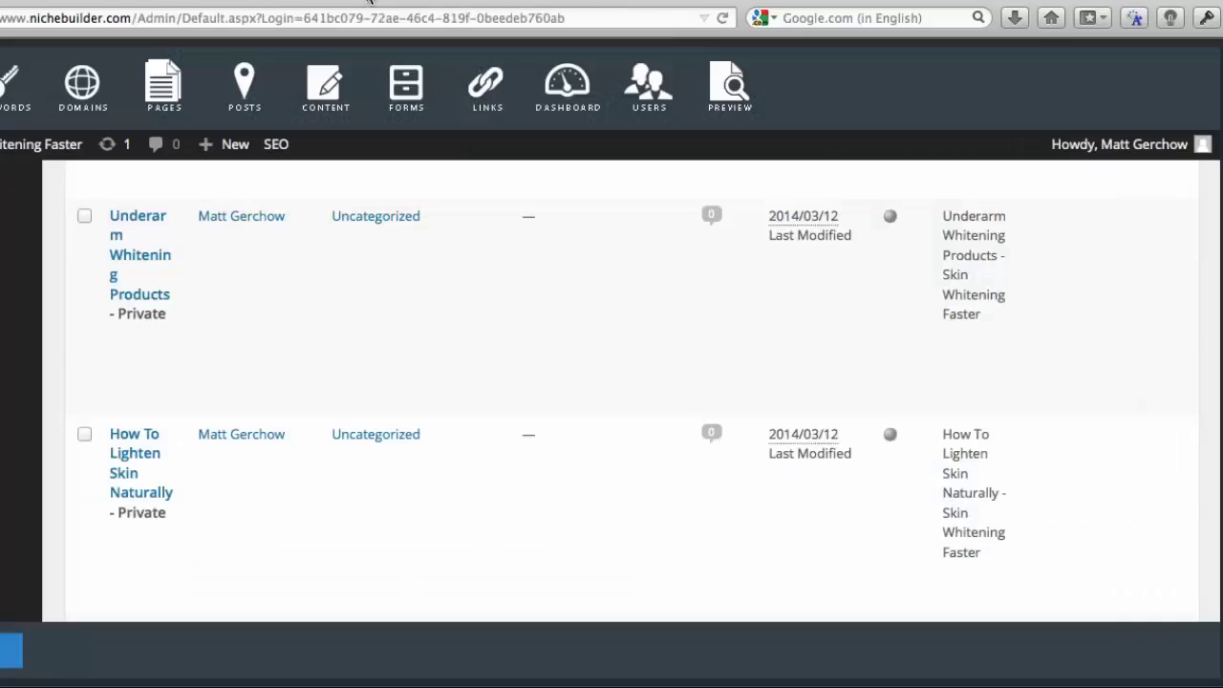
click(334, 91)
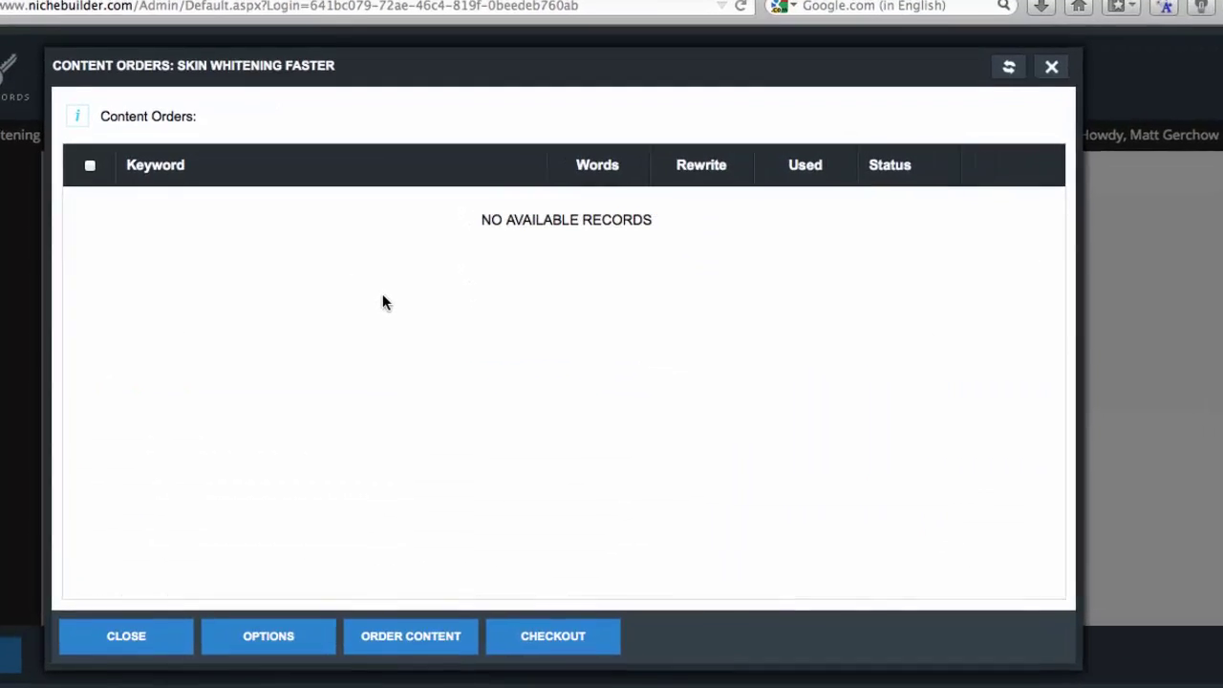
click(370, 635)
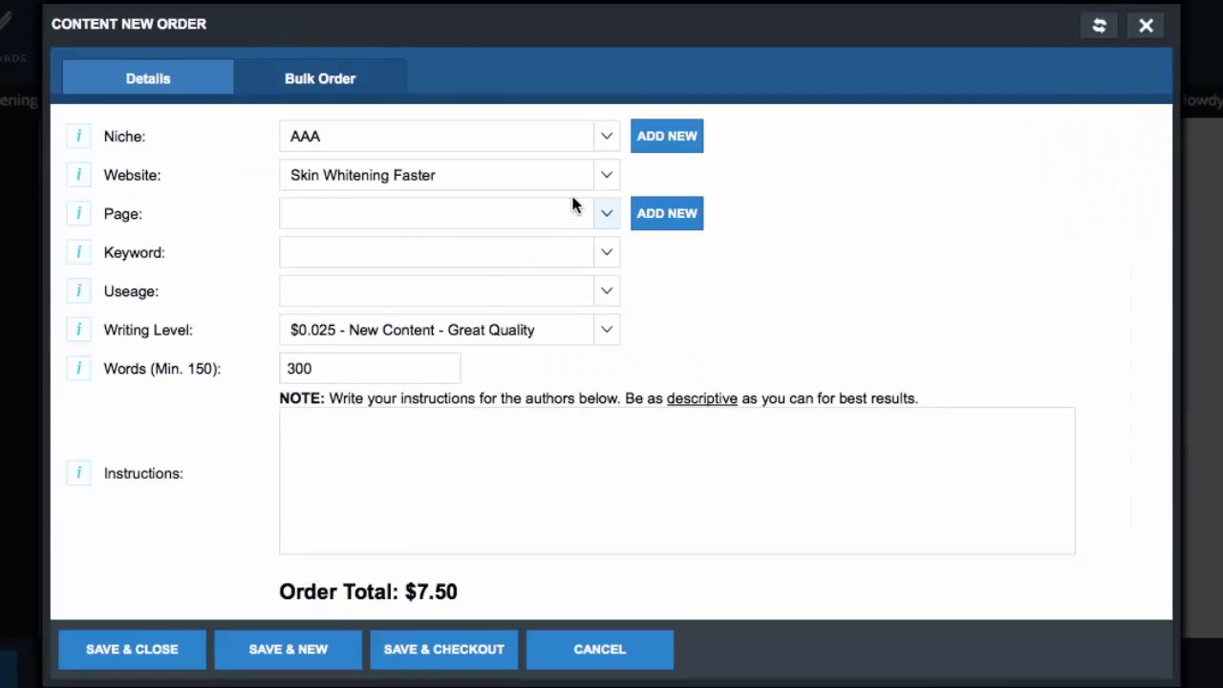
click(606, 218)
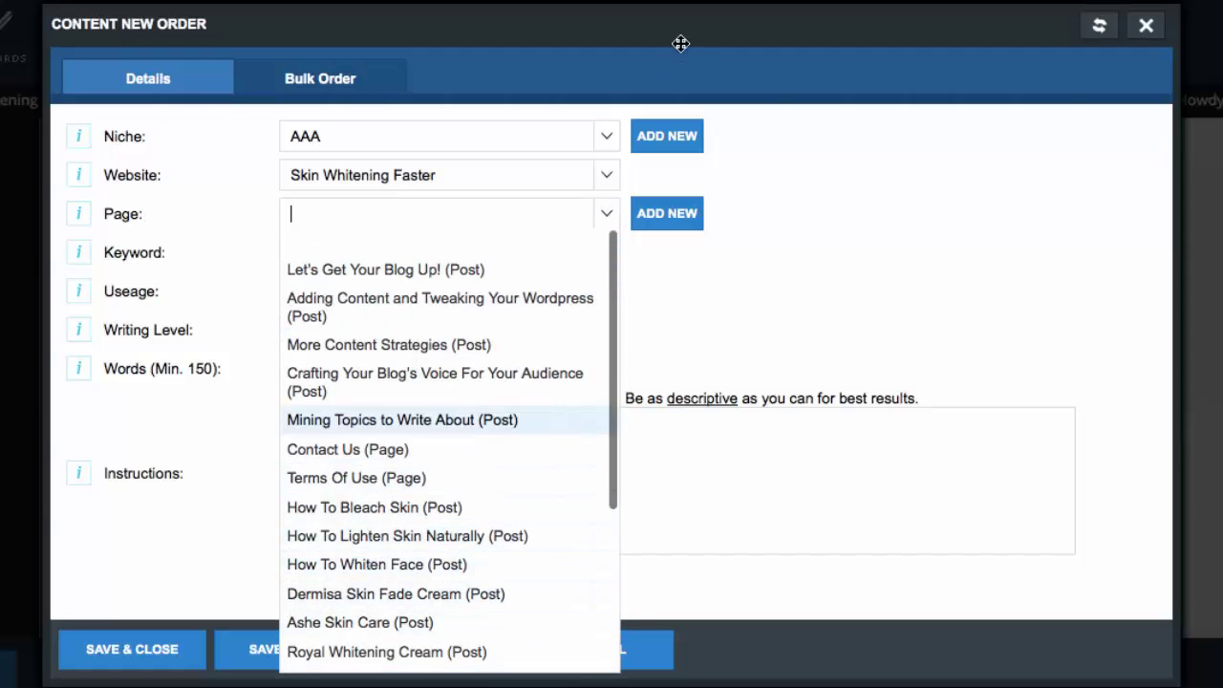
click(696, 308)
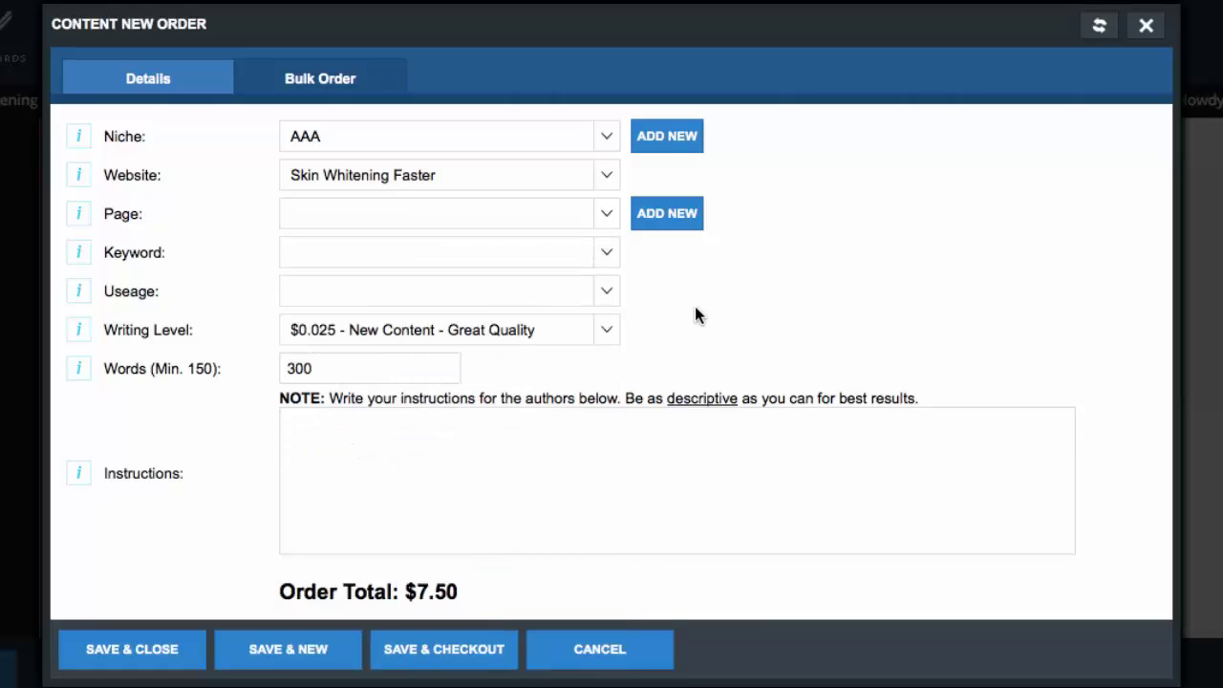
click(339, 82)
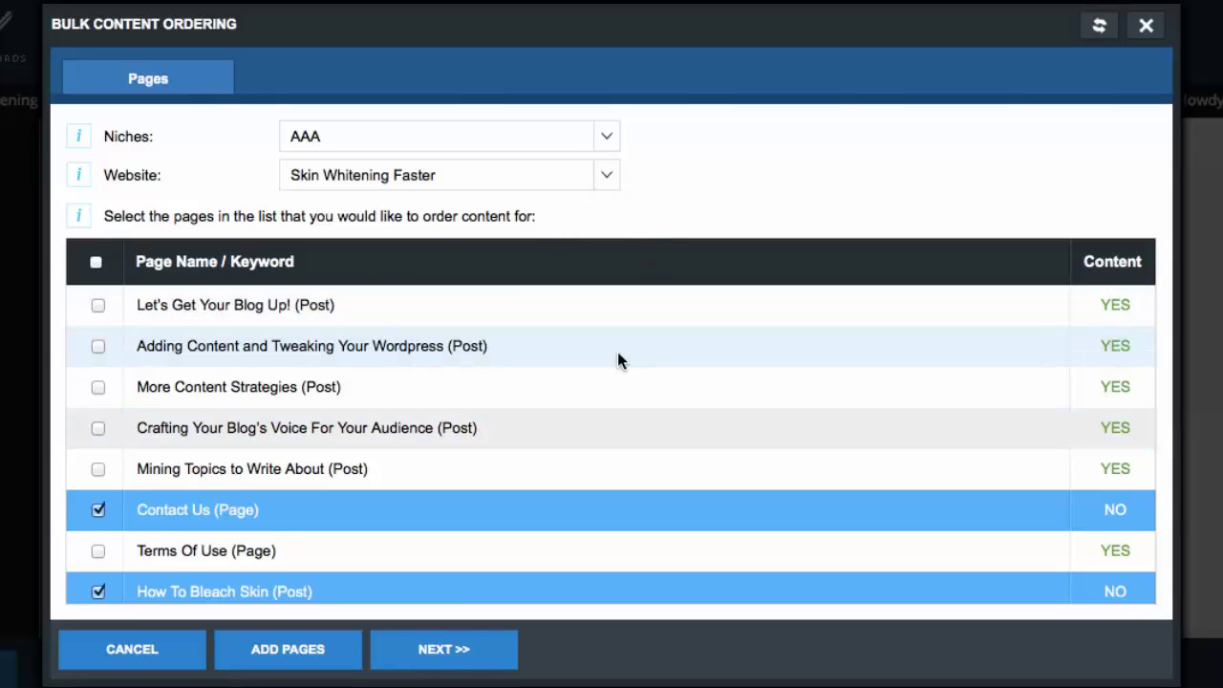
- Exclude the Contact Us page from the bulk order, review the selected keyword posts, and continue to the content orders
scroll(616, 419, down, 2)
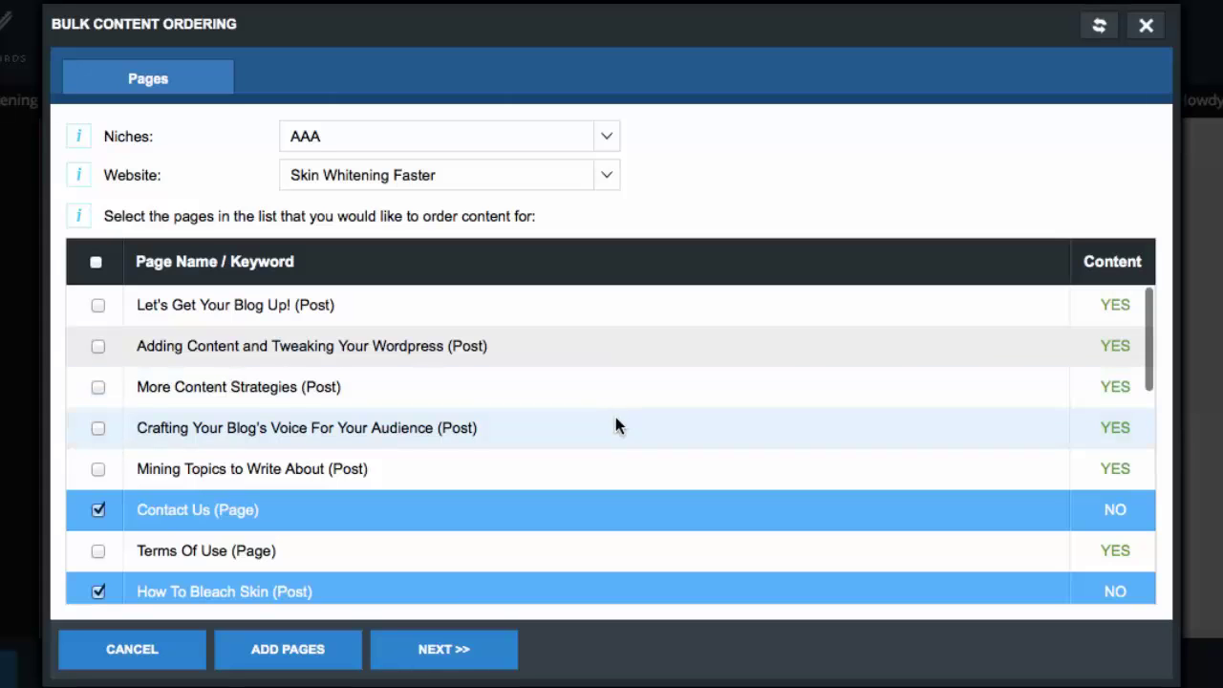
scroll(615, 427, up, 2)
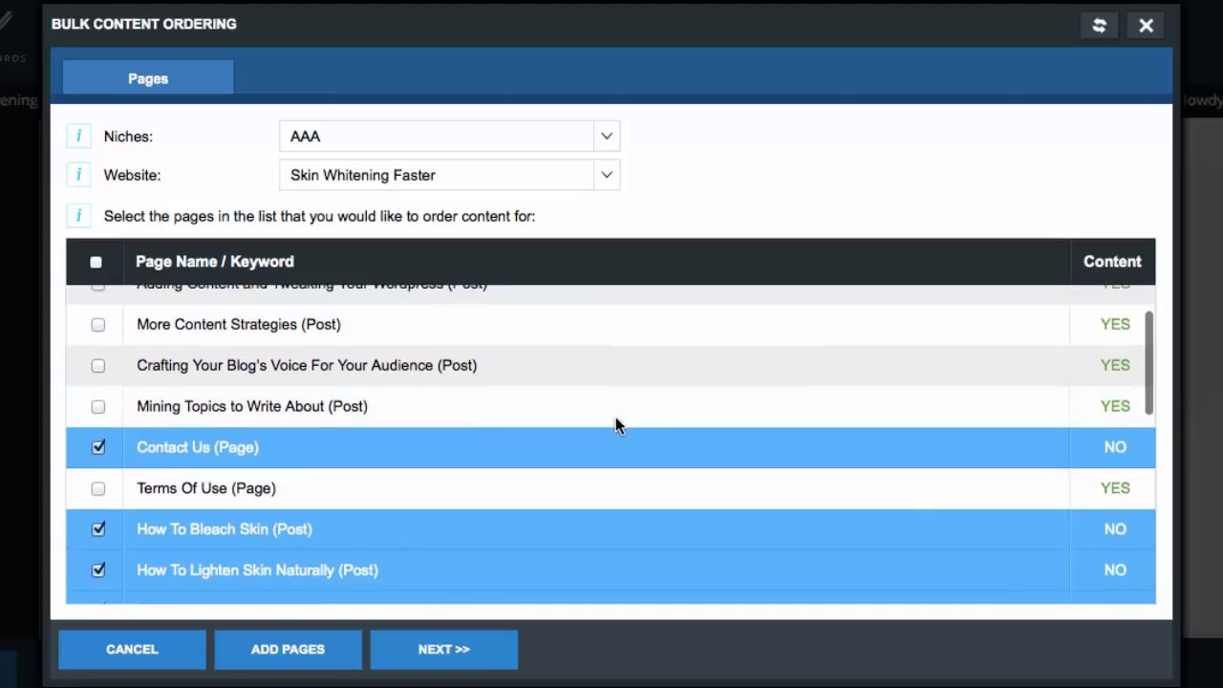
scroll(616, 427, down, 3)
scroll(615, 419, down, 3)
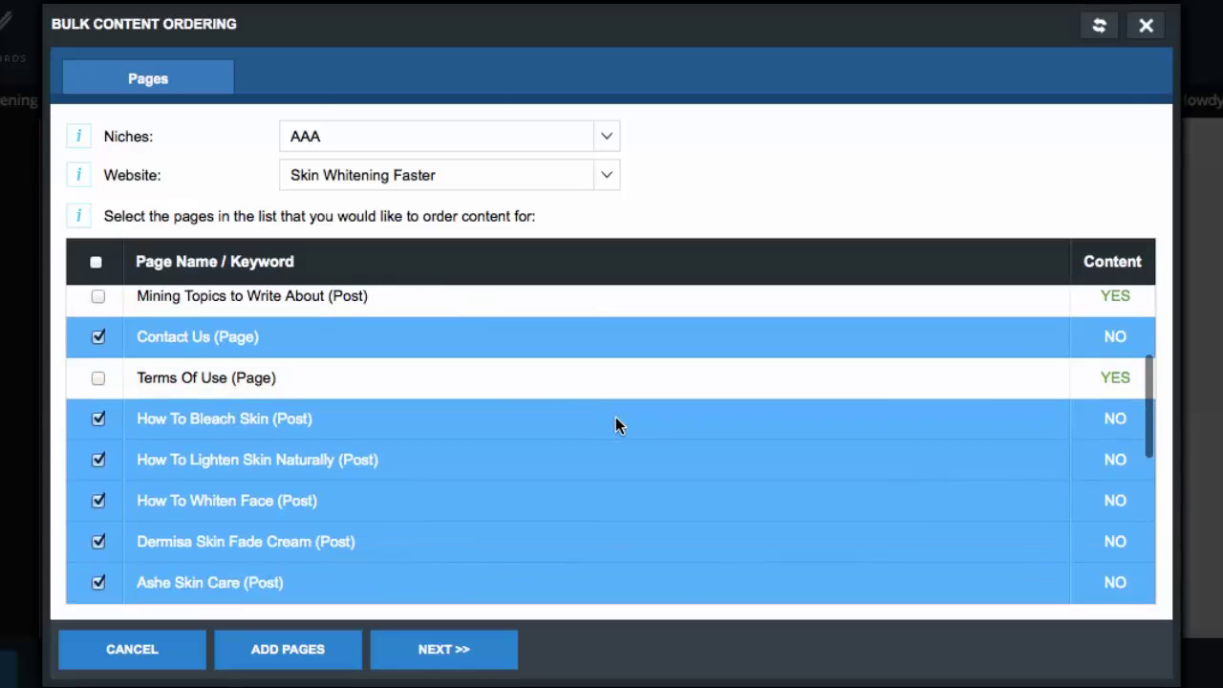
scroll(615, 425, up, 1)
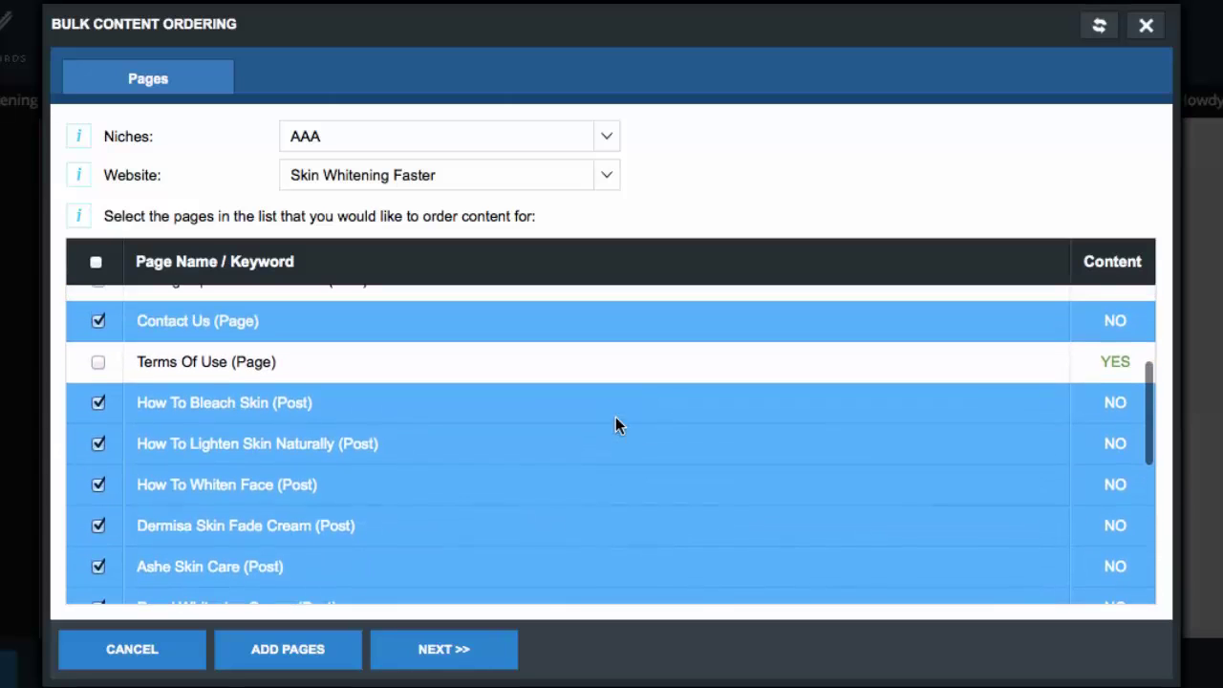
click(98, 323)
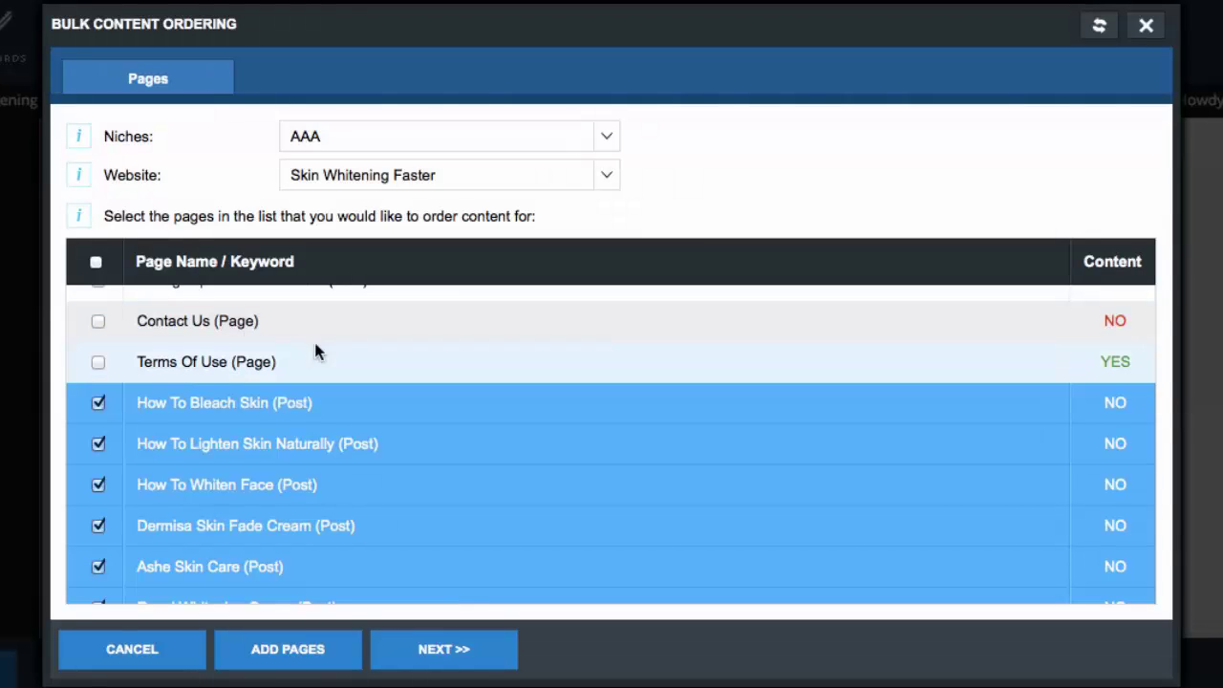
scroll(319, 449, down, 3)
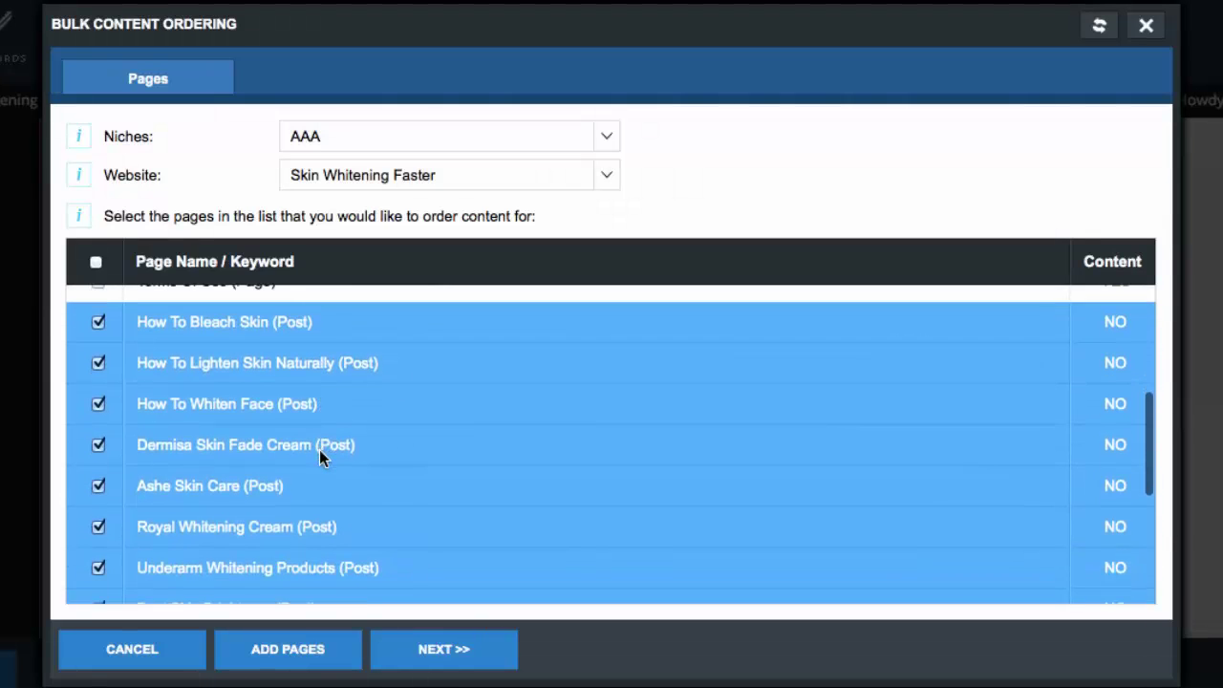
scroll(320, 449, down, 3)
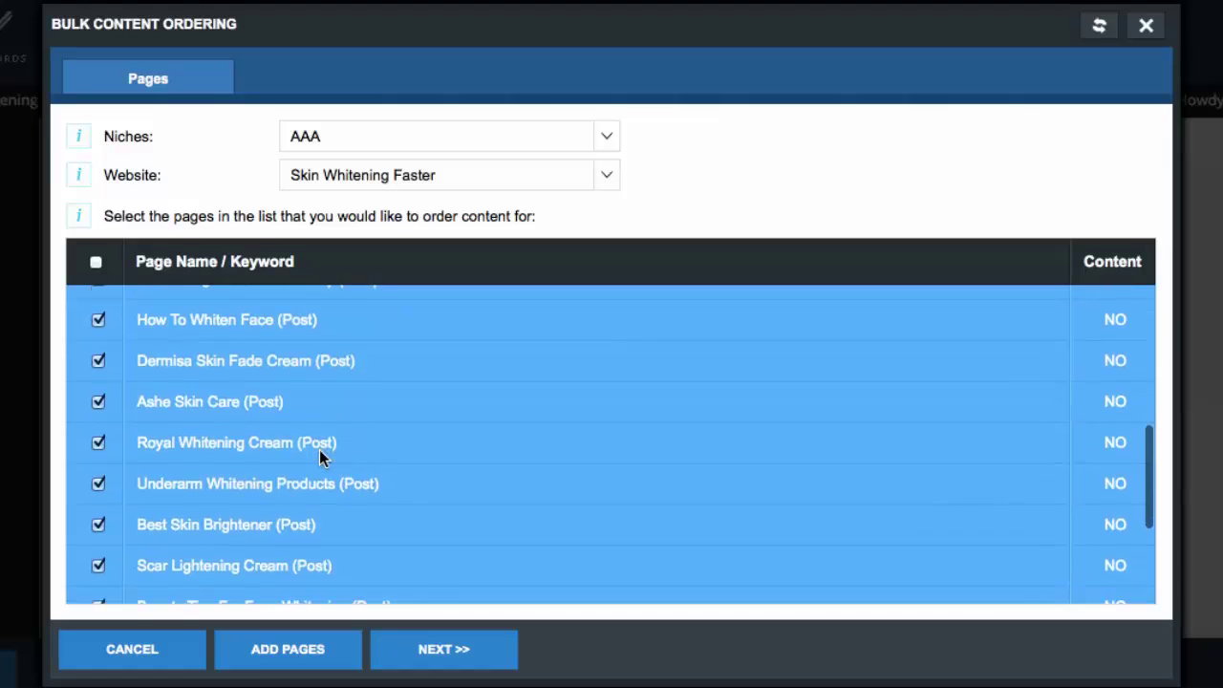
scroll(319, 449, down, 5)
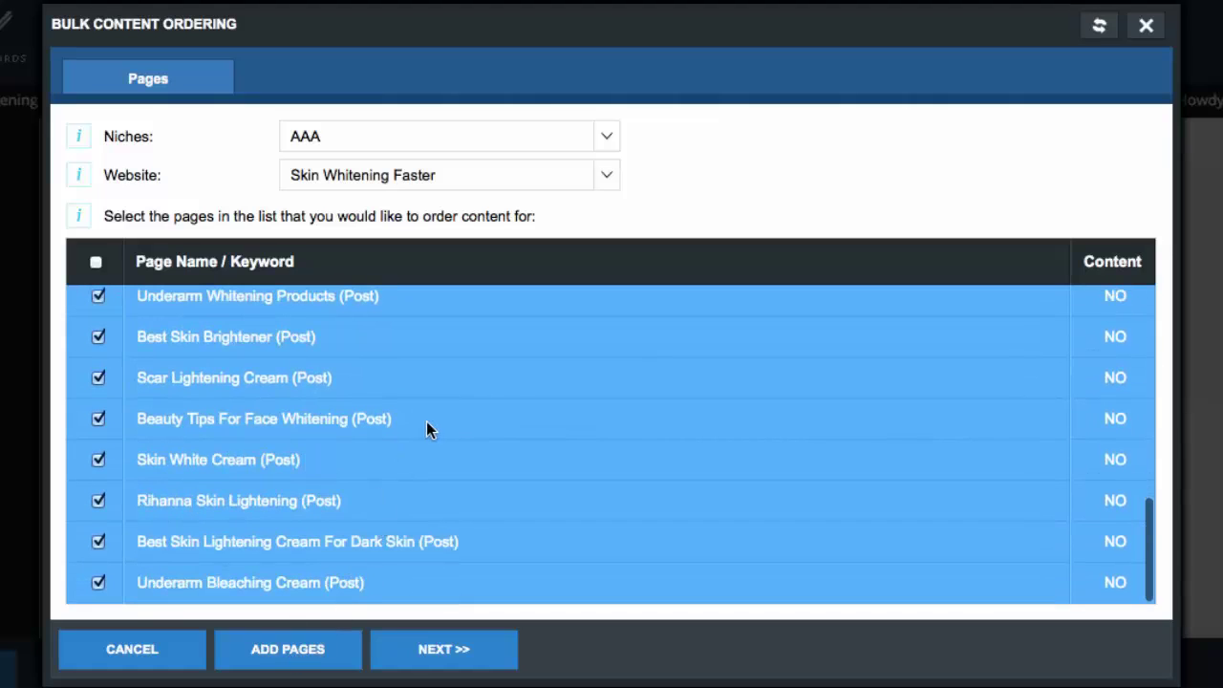
click(457, 651)
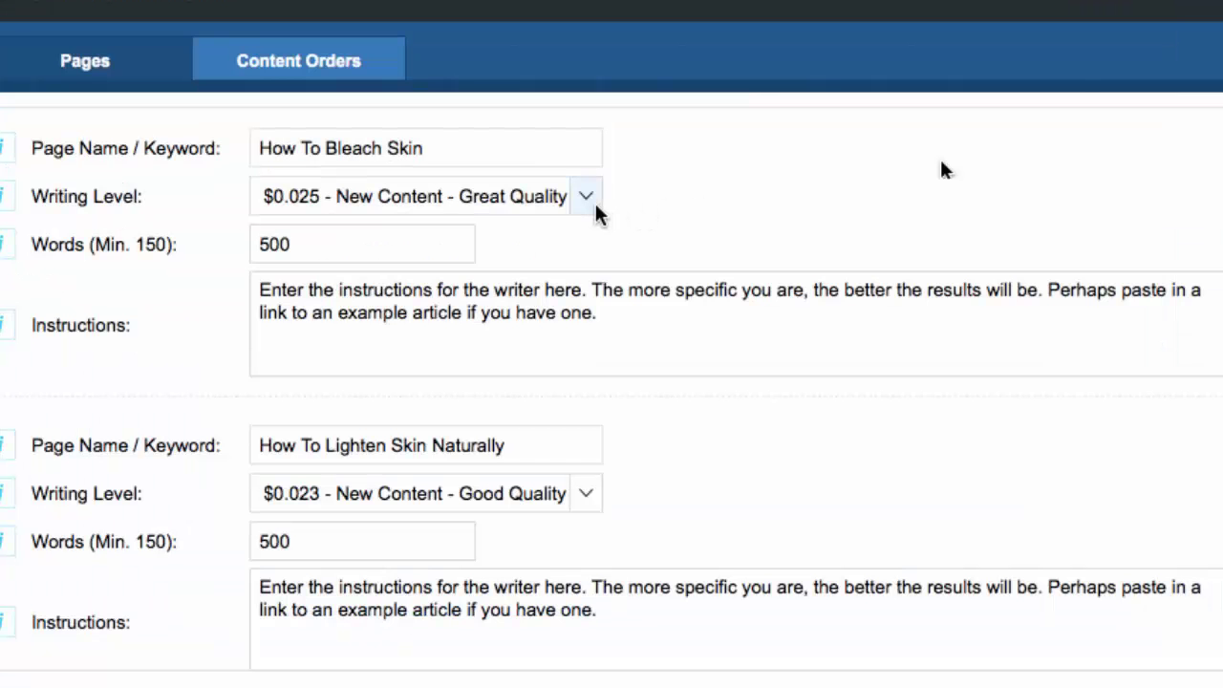
- Set the How To Bleach Skin order's writing level to $0.025 - New Content - Great Quality, and open its word count and instructions for editing
click(594, 202)
click(388, 240)
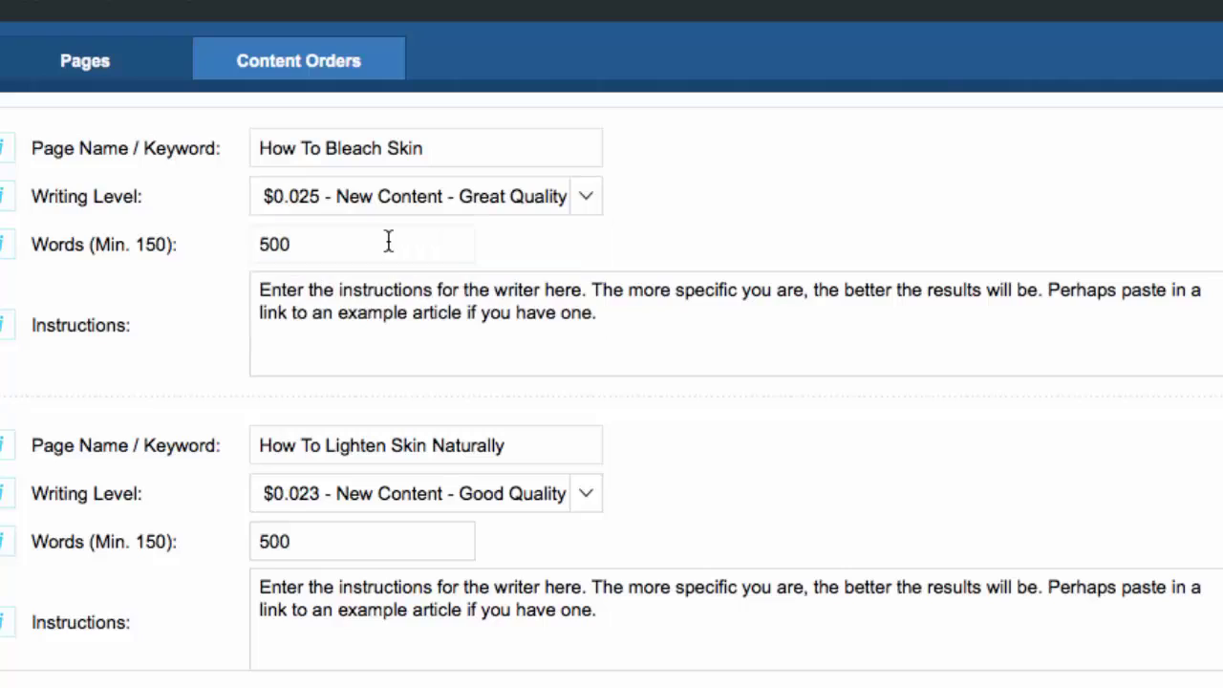
double_click(388, 240)
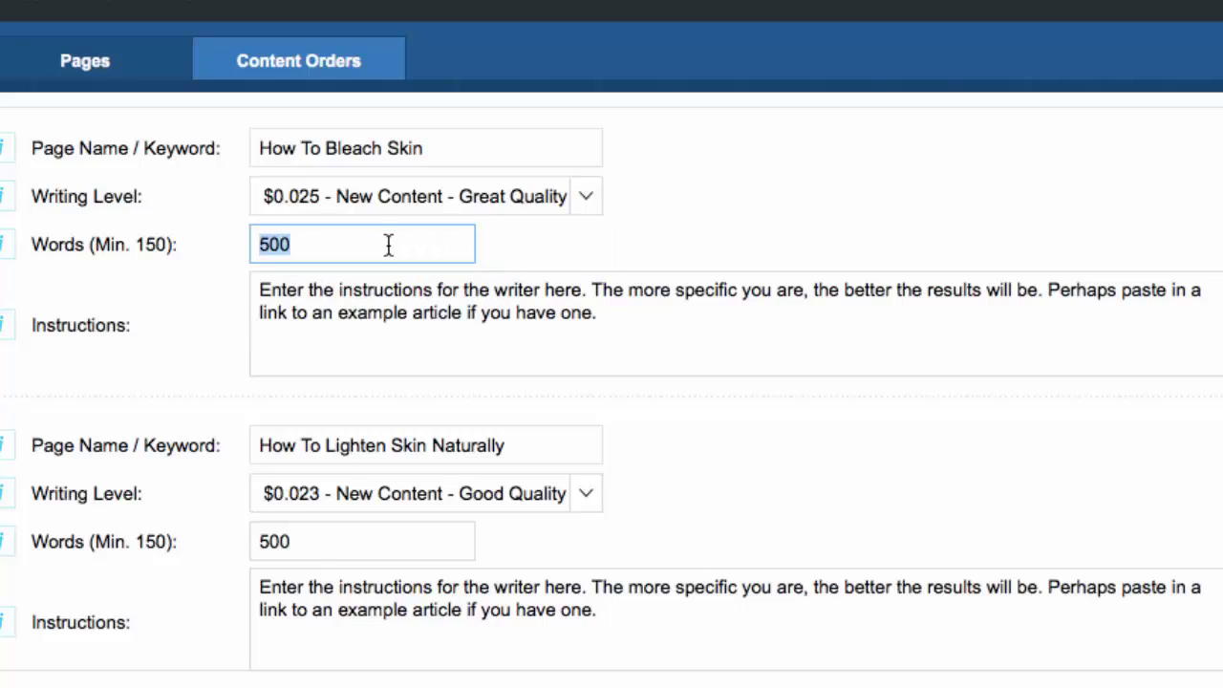
click(388, 342)
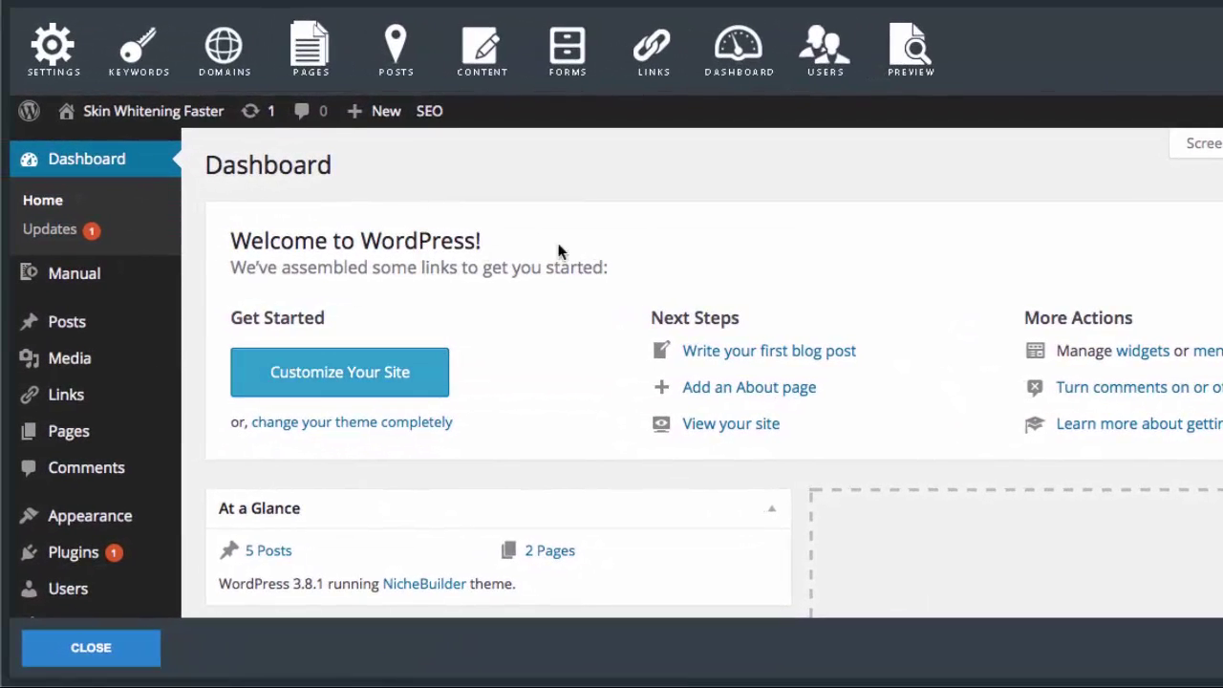
- Preview the blog at its temporary address, and open the domain search from the Skin Whitening Faster domain settings
click(898, 61)
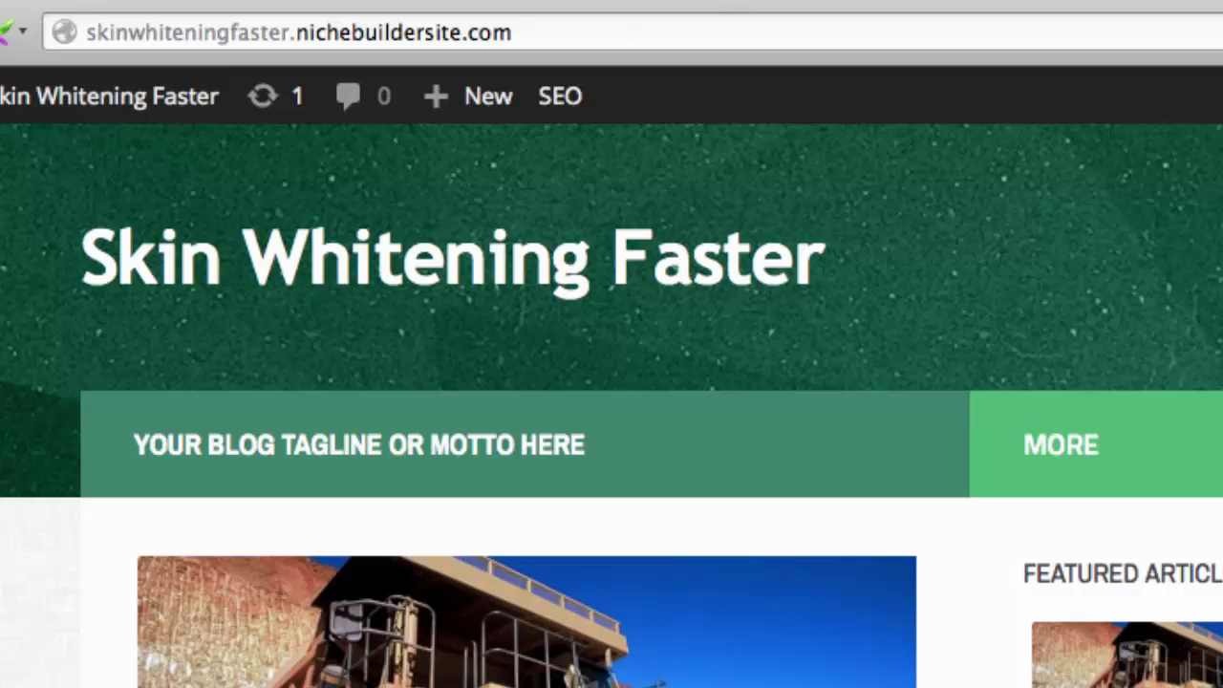
click(730, 3)
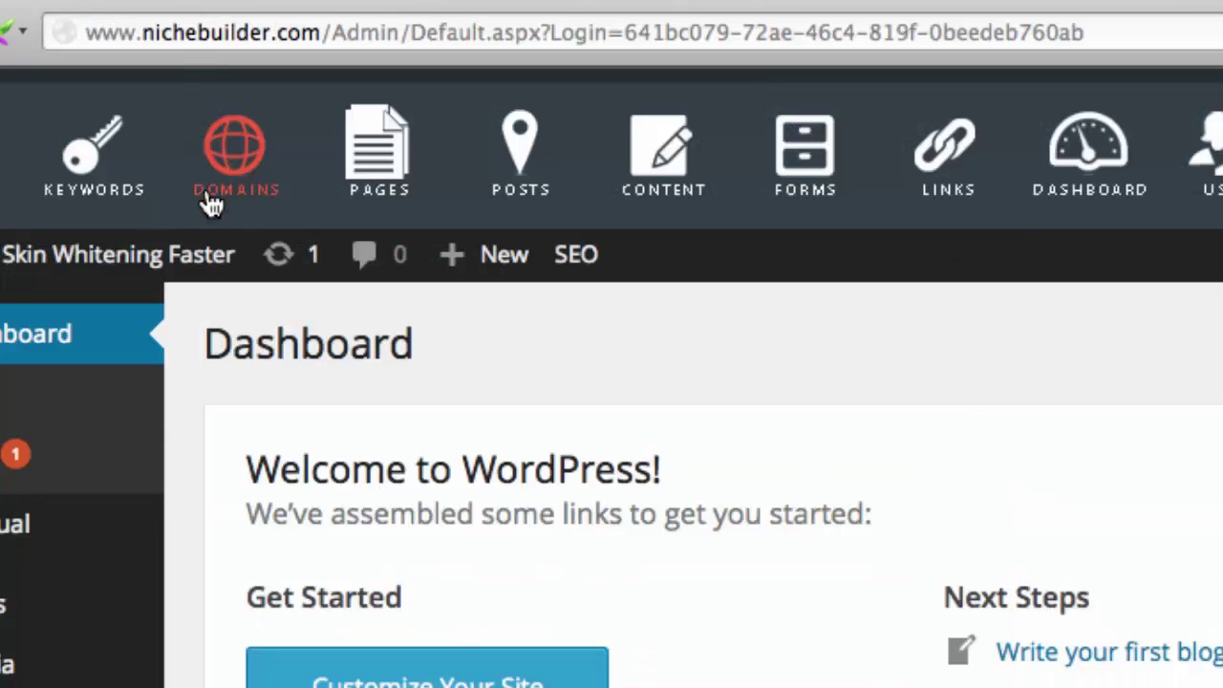
click(234, 160)
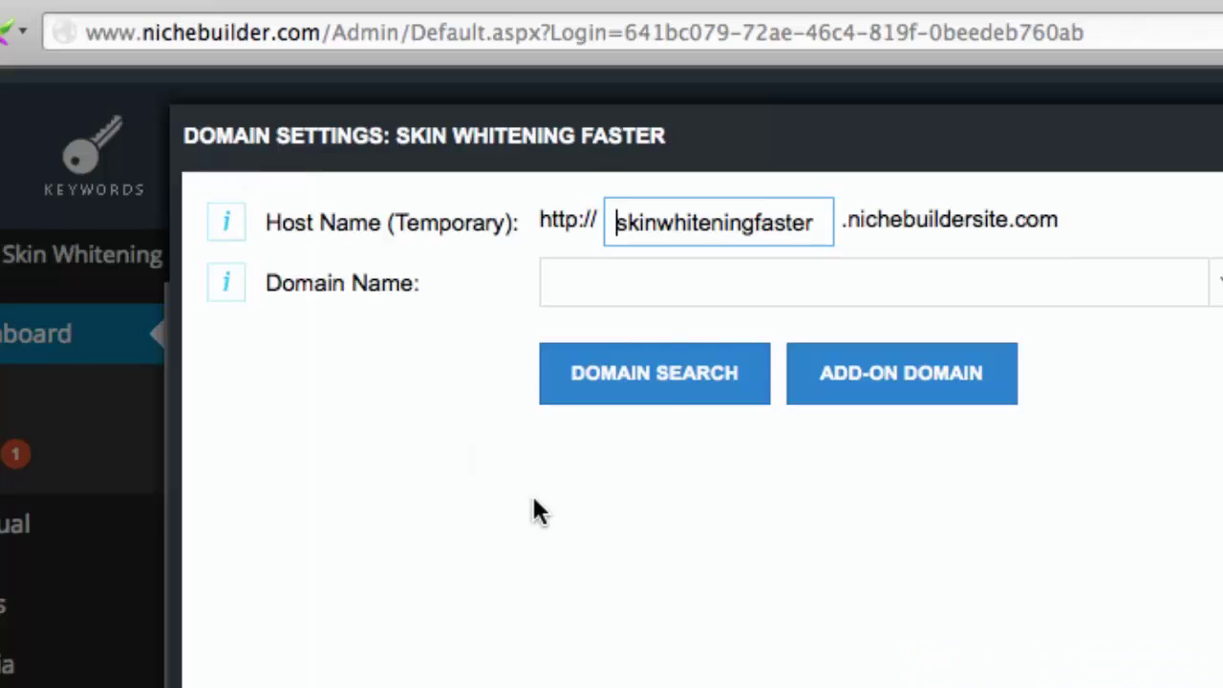
click(654, 378)
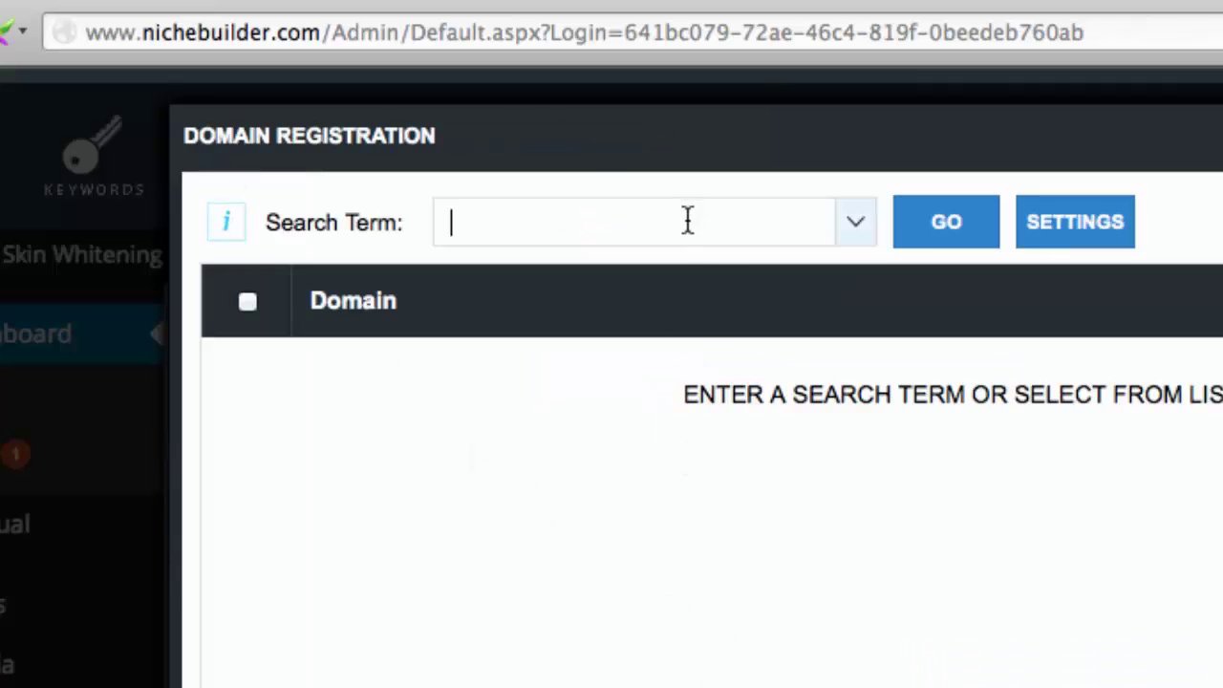
- Check the keyword phrases in the Excel spreadsheet, return to the site builder, and search for domains matching "how to whiten face"
key(super+Tab)
key(super+Tab)
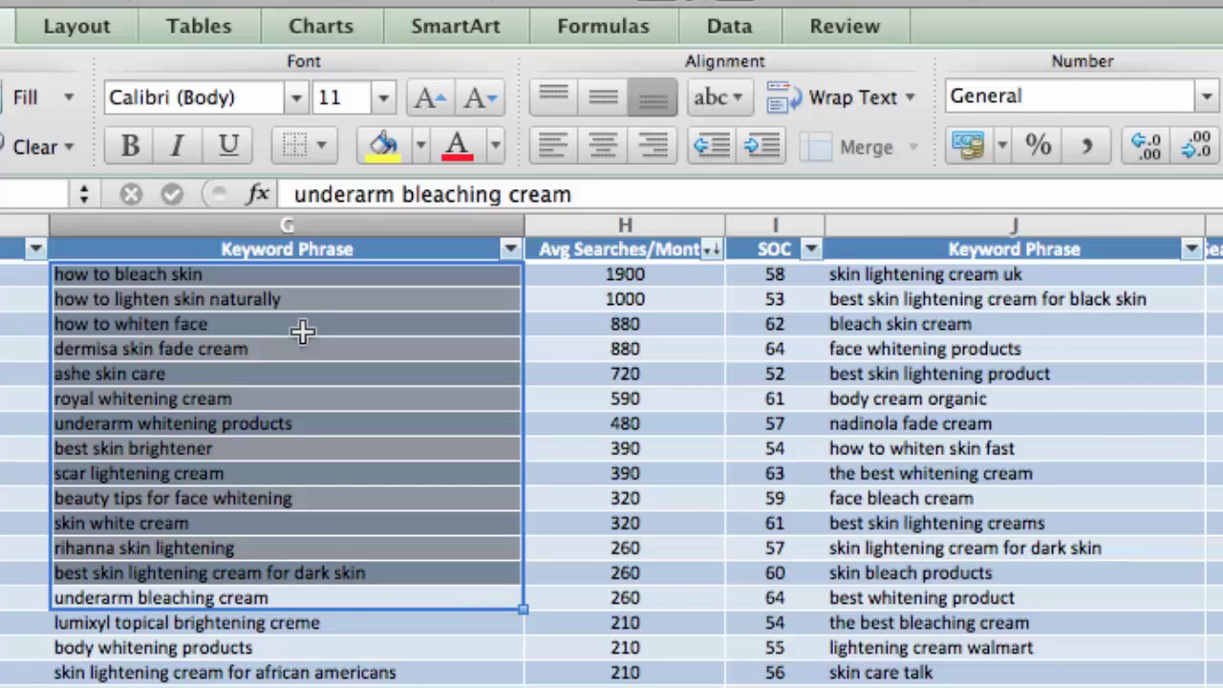
key(super+Tab)
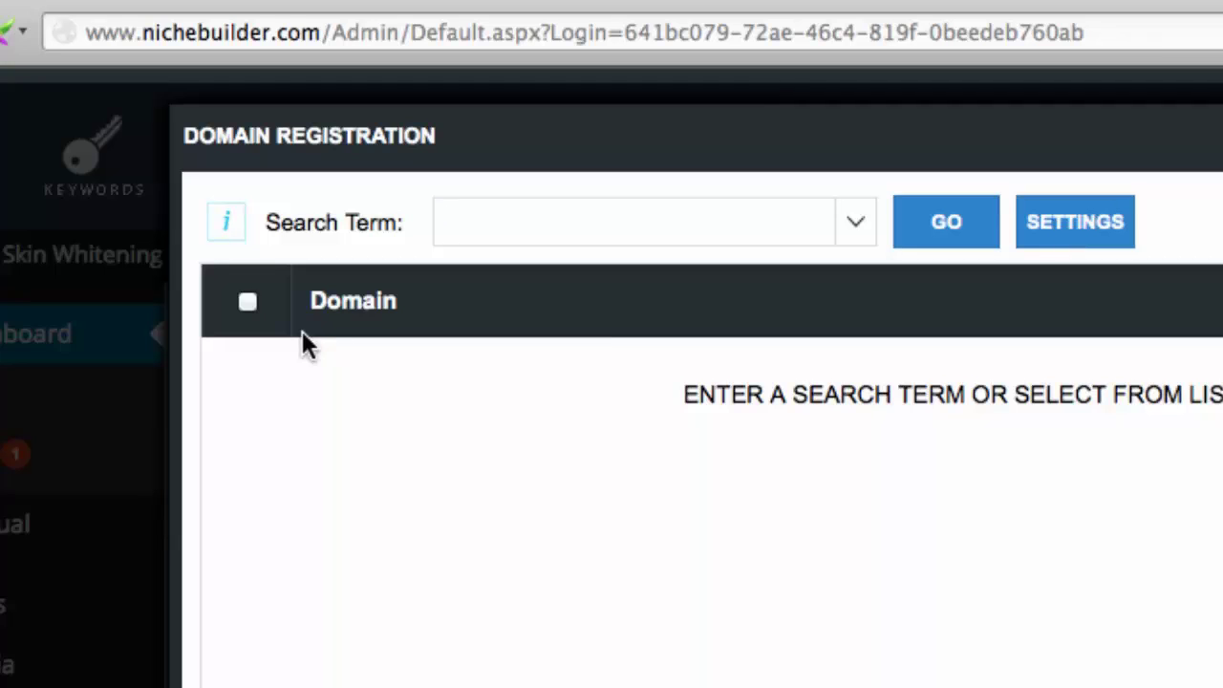
text(how to )
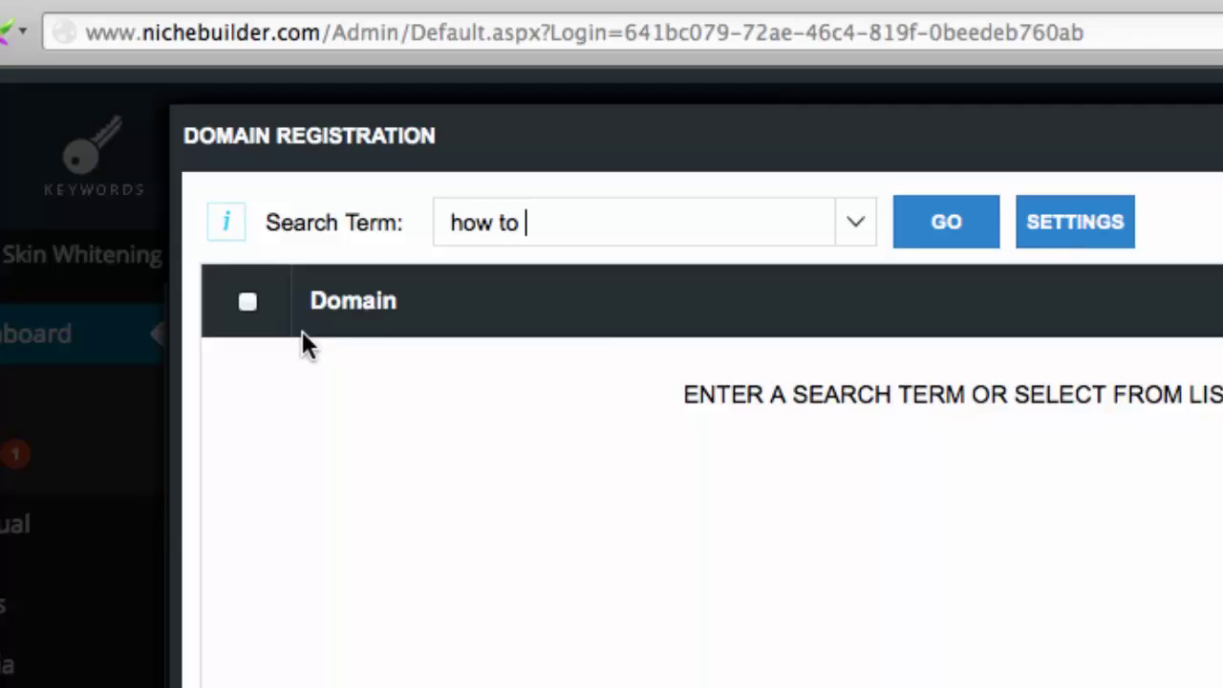
text(whiten fac)
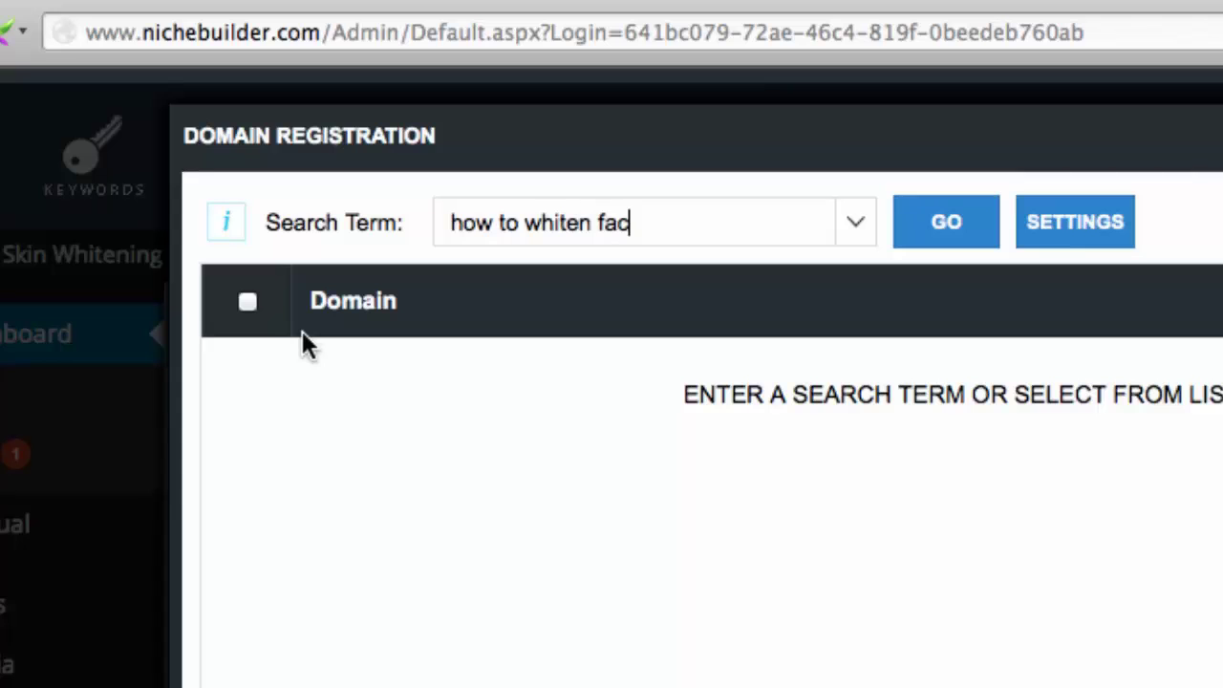
text(e)
click(903, 239)
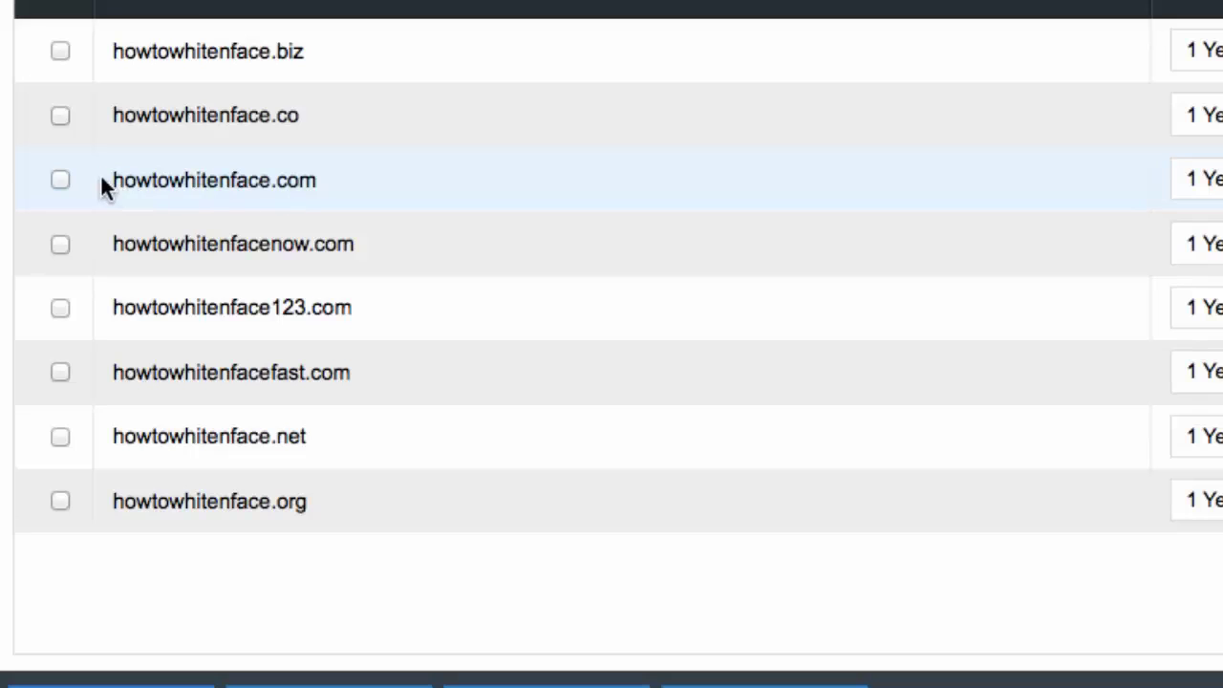
- Select howtowhitenface.com, add it to the cart, and go to checkout
click(55, 186)
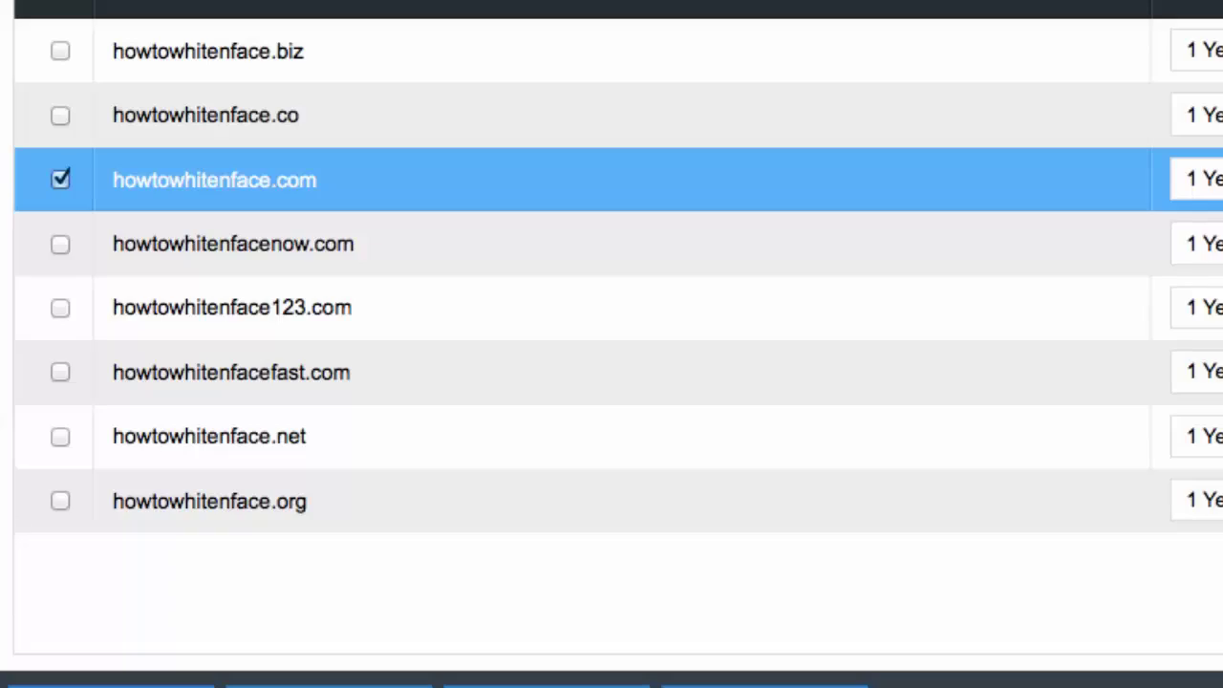
key(super+Tab)
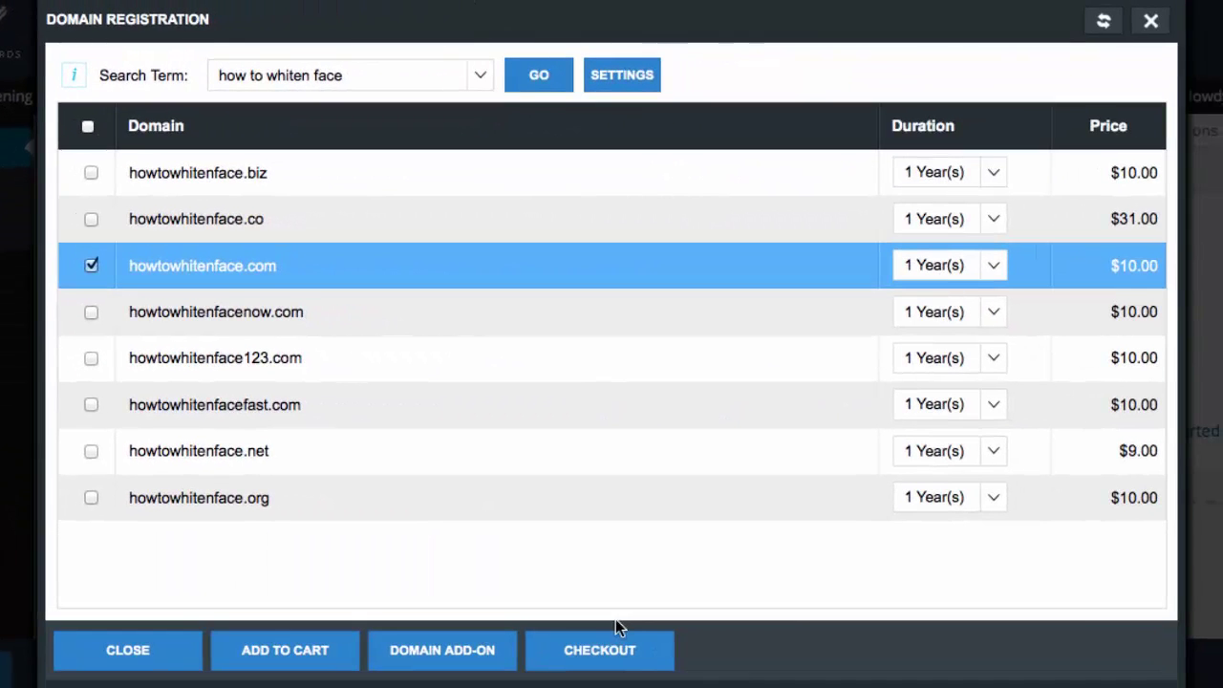
click(287, 655)
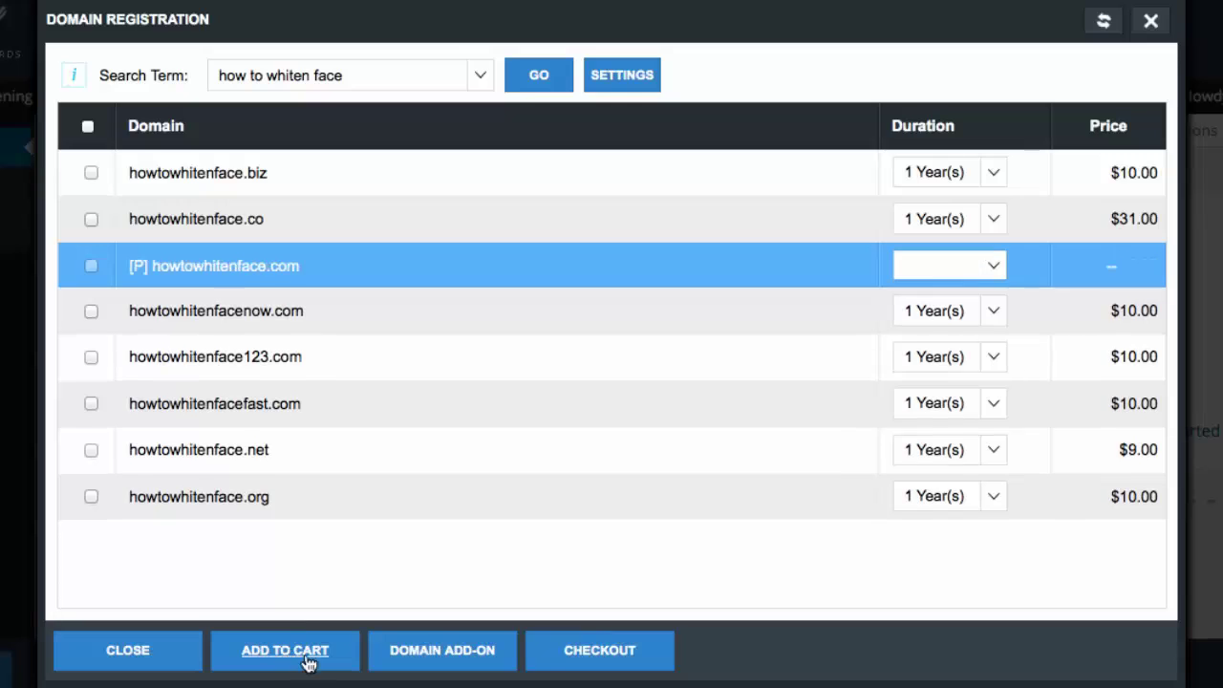
click(570, 653)
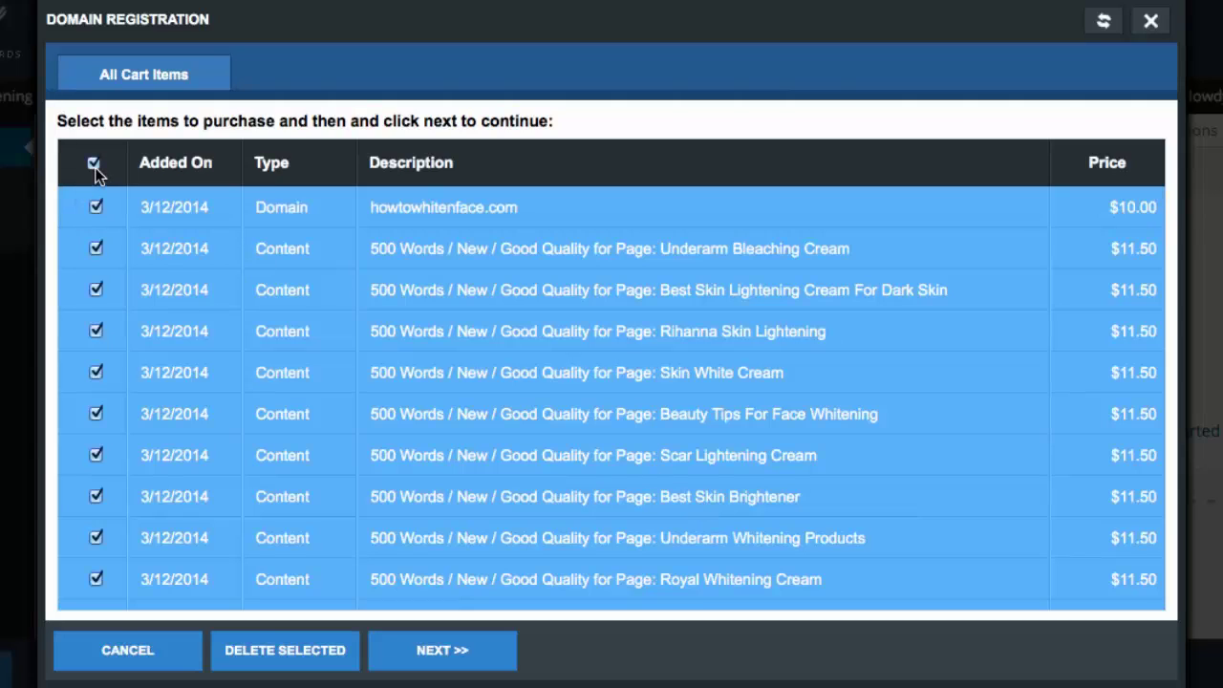
- Keep only the howtowhitenface.com domain selected in the cart, accept the existing contact and auto-renew details, and complete its purchase
click(95, 166)
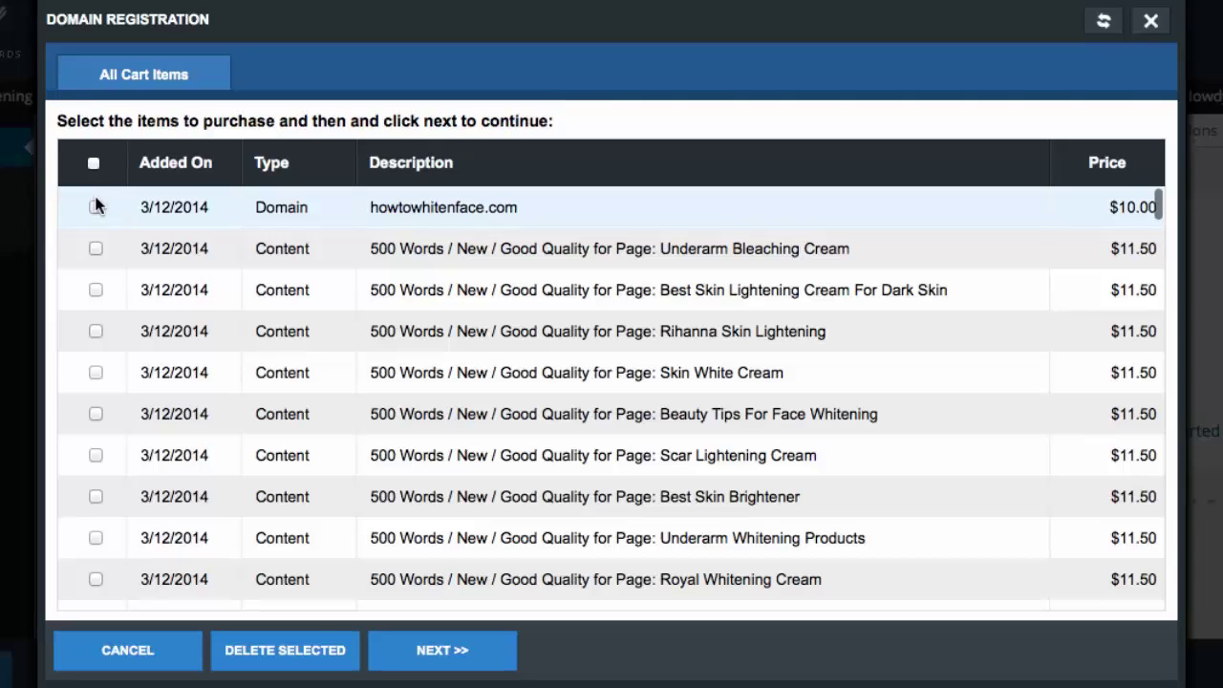
click(95, 207)
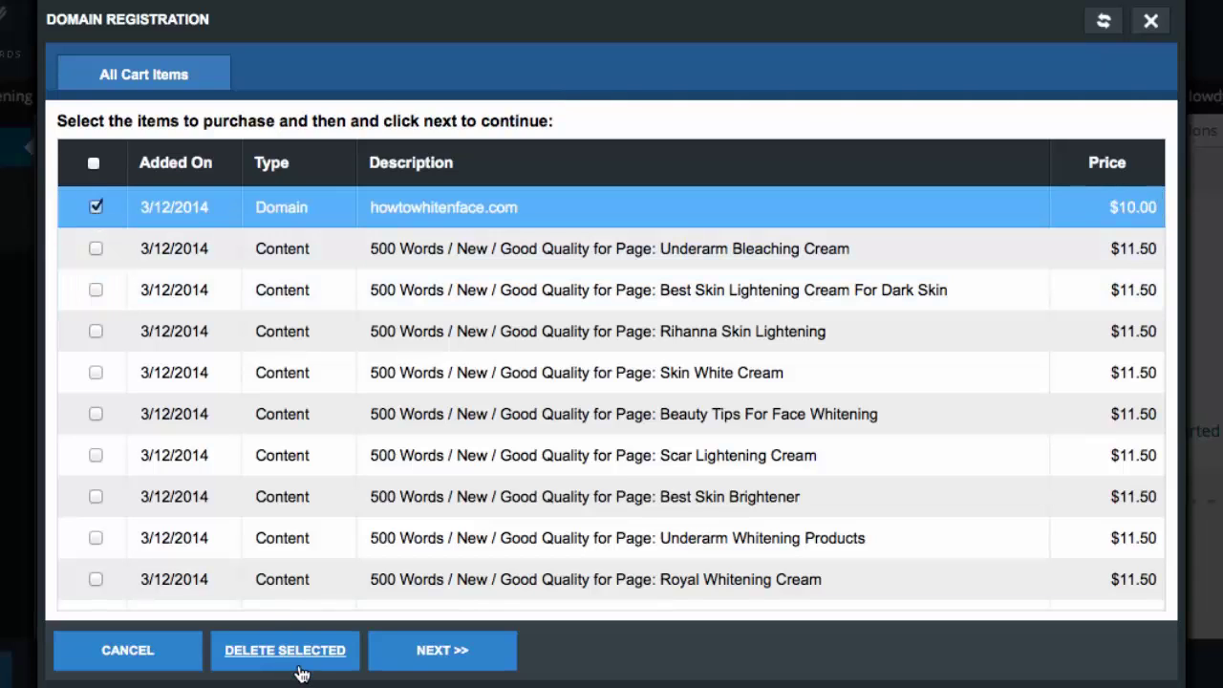
click(438, 650)
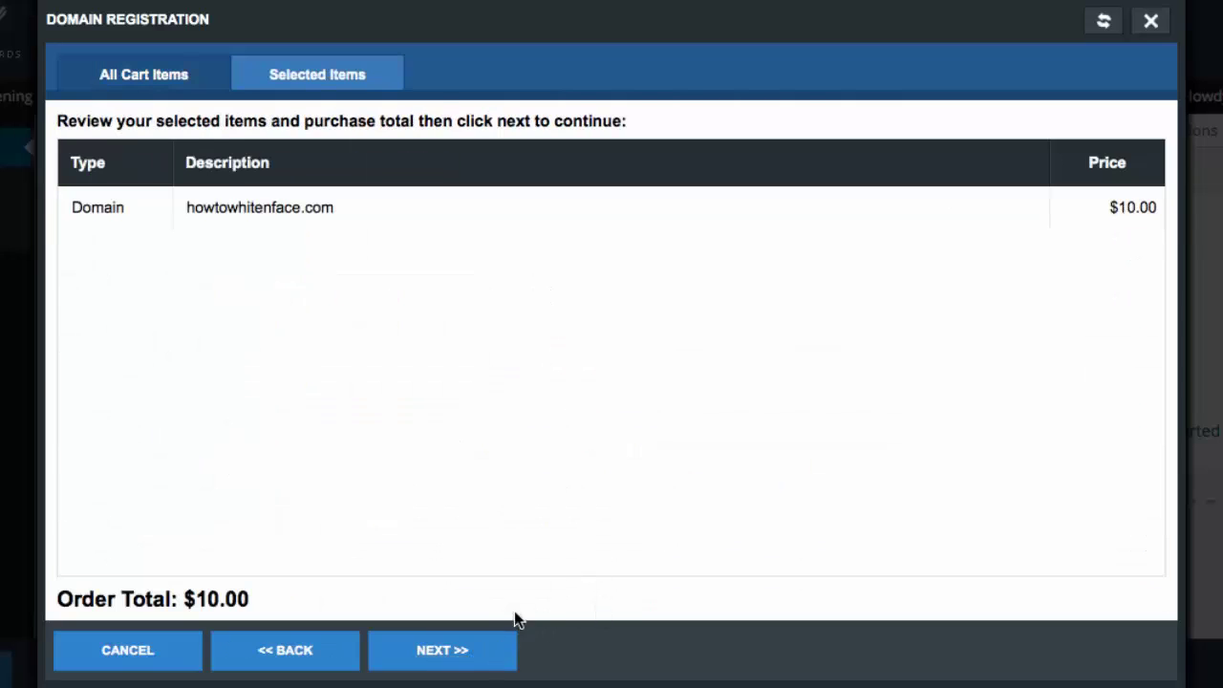
click(447, 657)
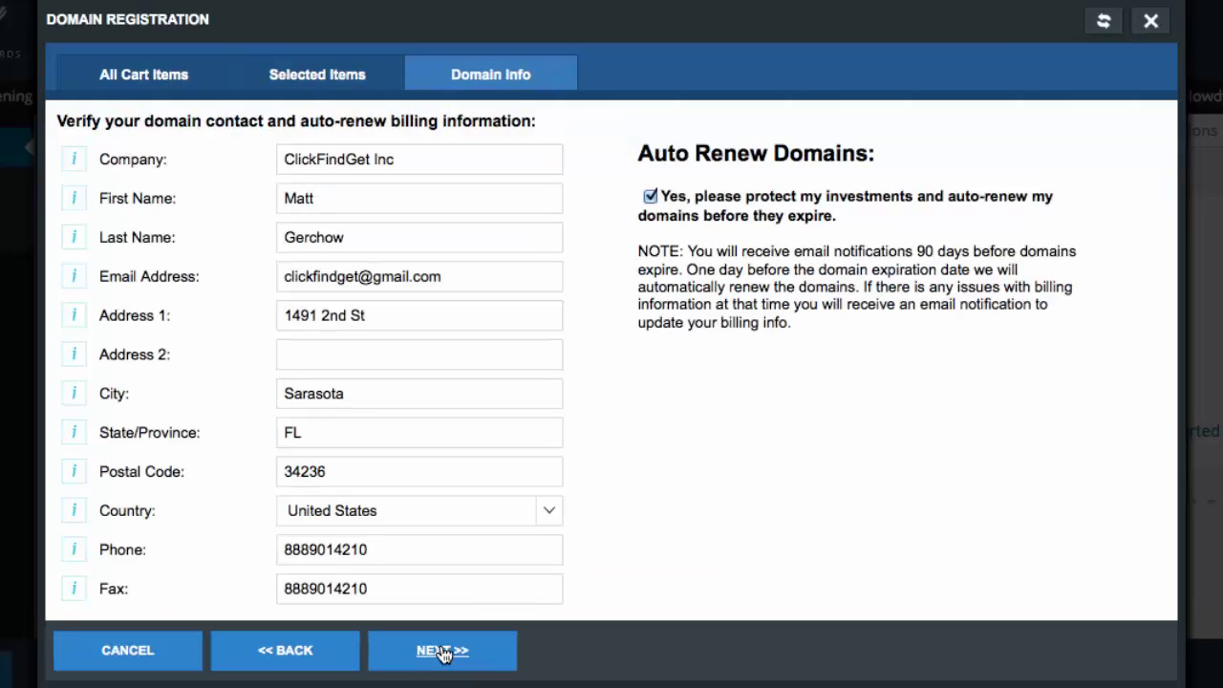
click(443, 652)
click(444, 650)
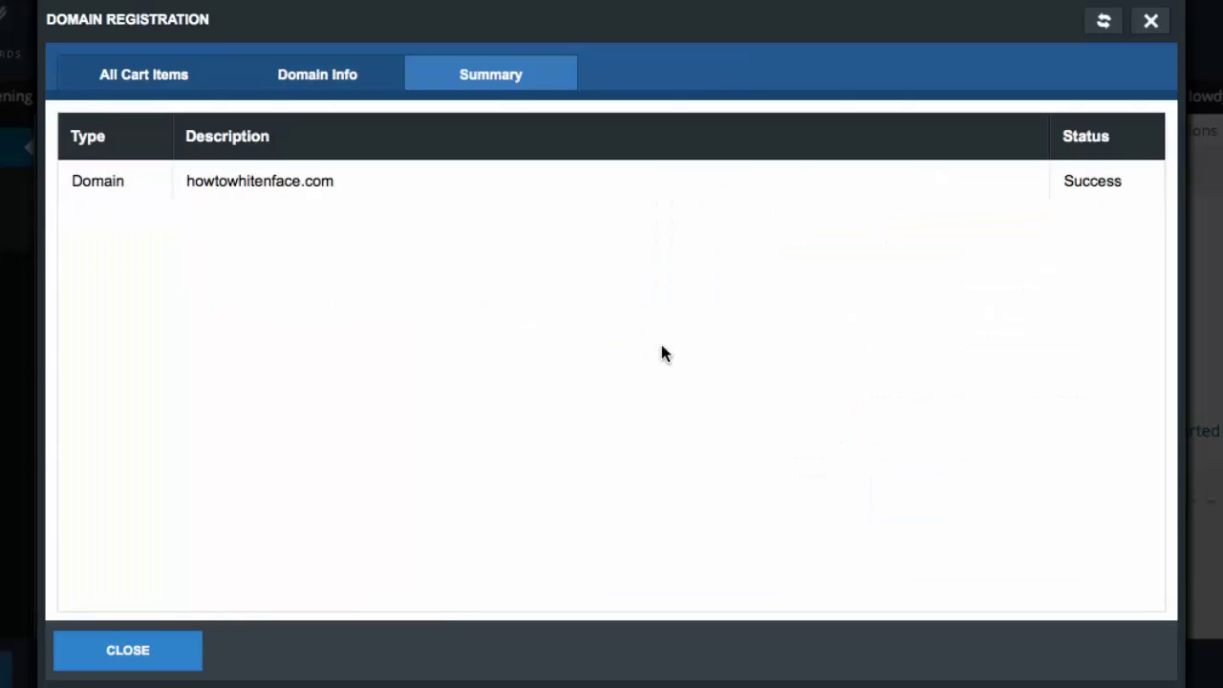
click(134, 653)
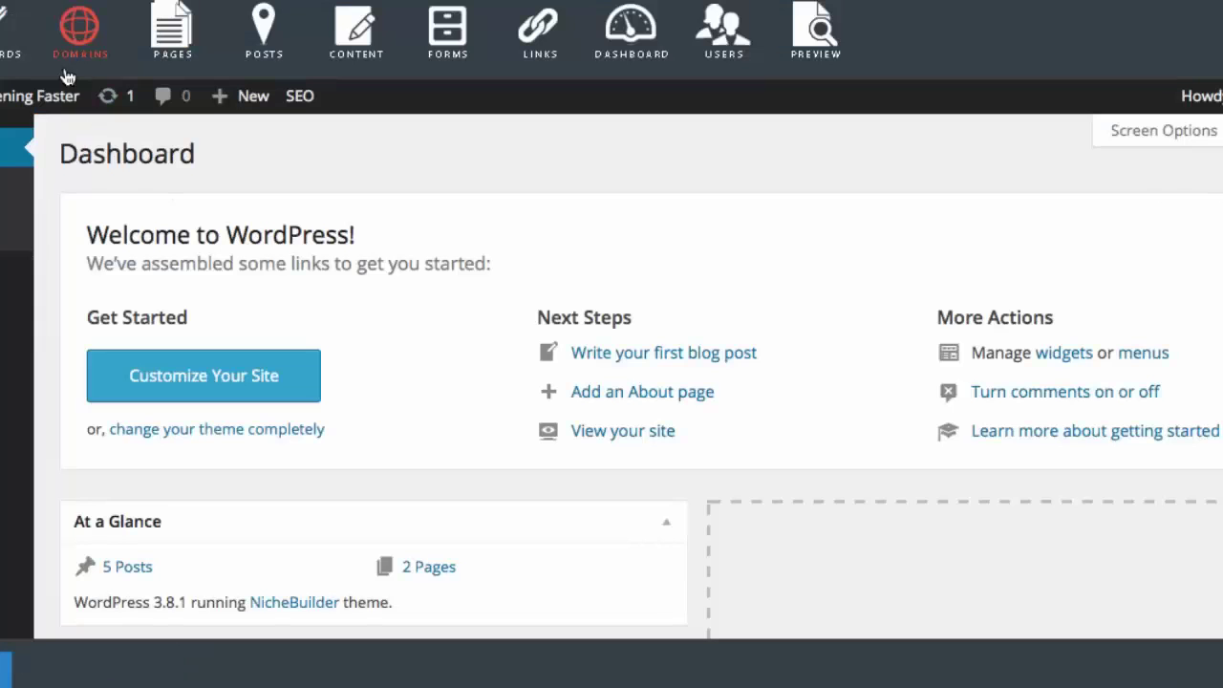
- Assign howtowhitenface.com as the domain name of Skin Whitening Faster and save the domain settings
click(70, 45)
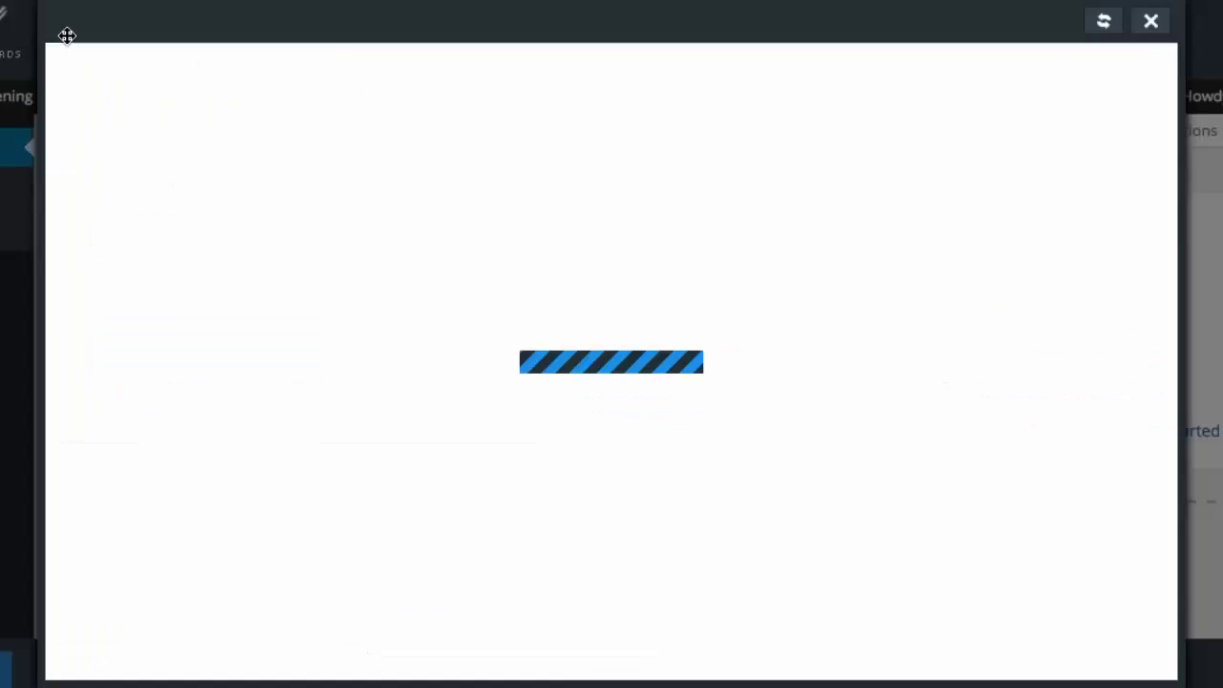
click(715, 119)
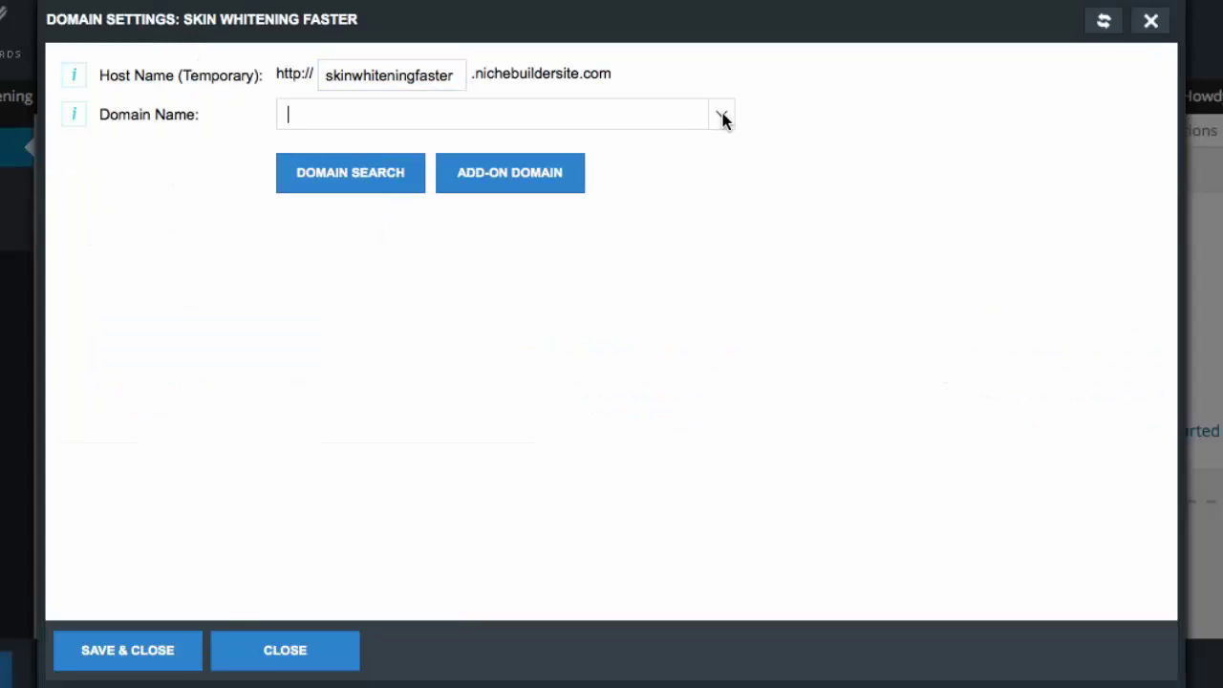
click(722, 116)
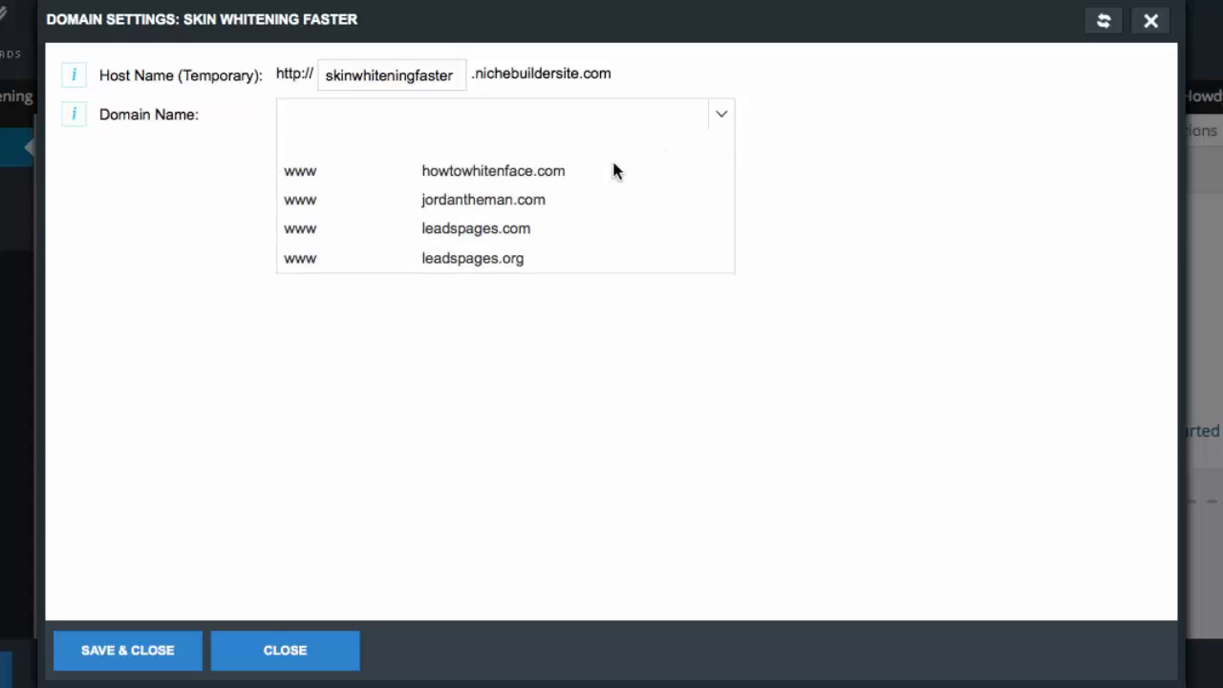
click(526, 176)
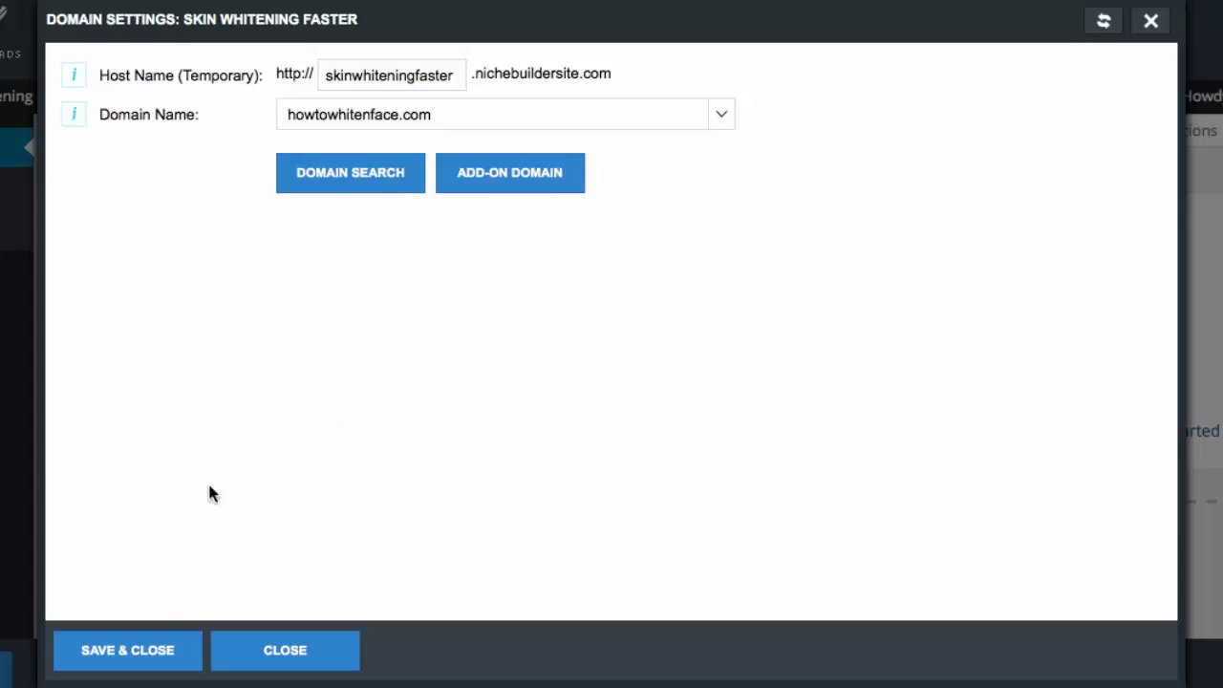
click(135, 648)
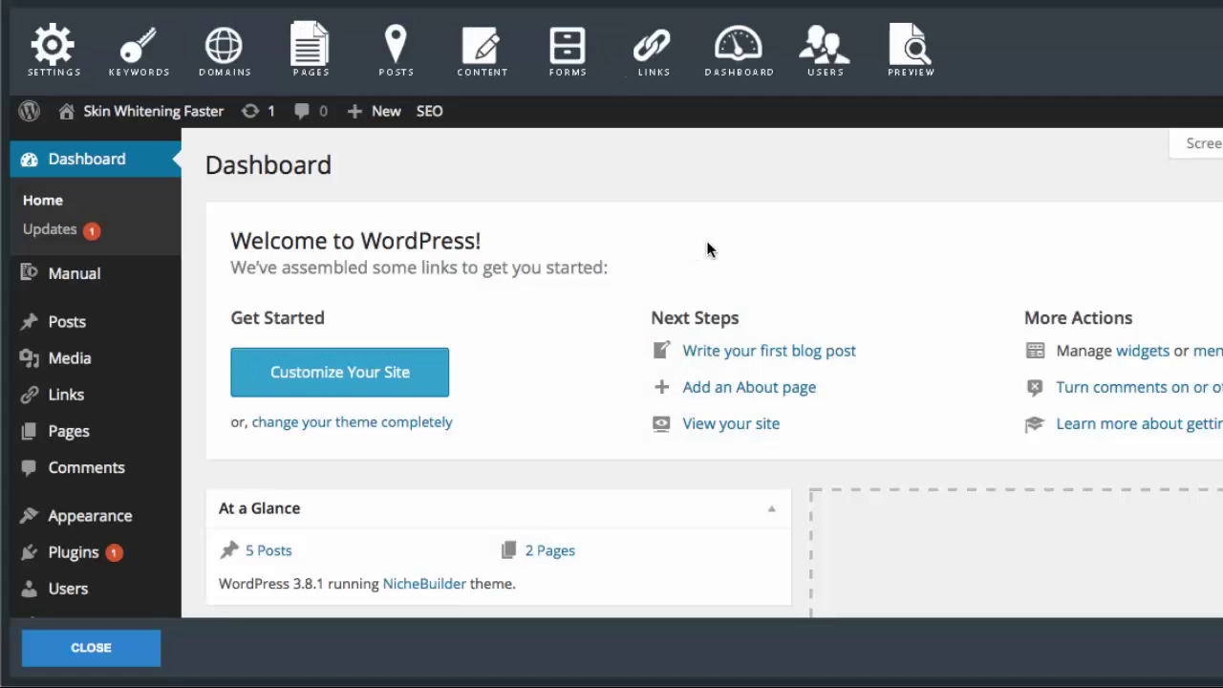
- Preview the blog under its new domain, and examine the address and homepage layout
click(907, 72)
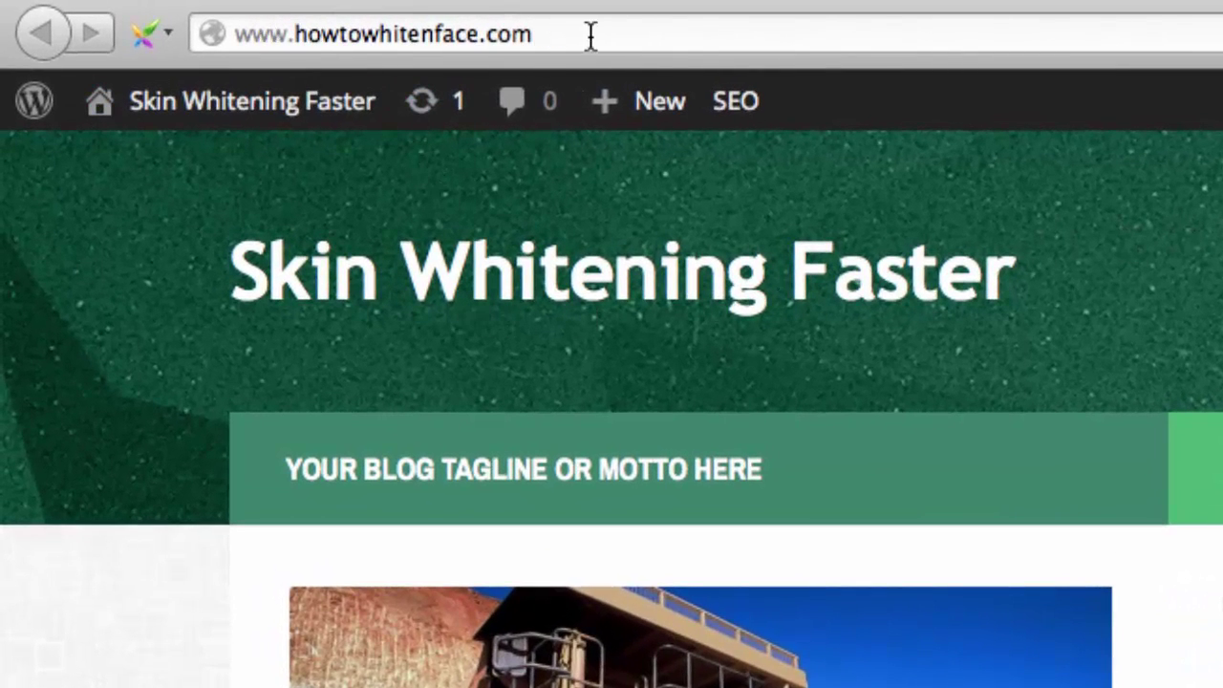
scroll(712, 578, down, 15)
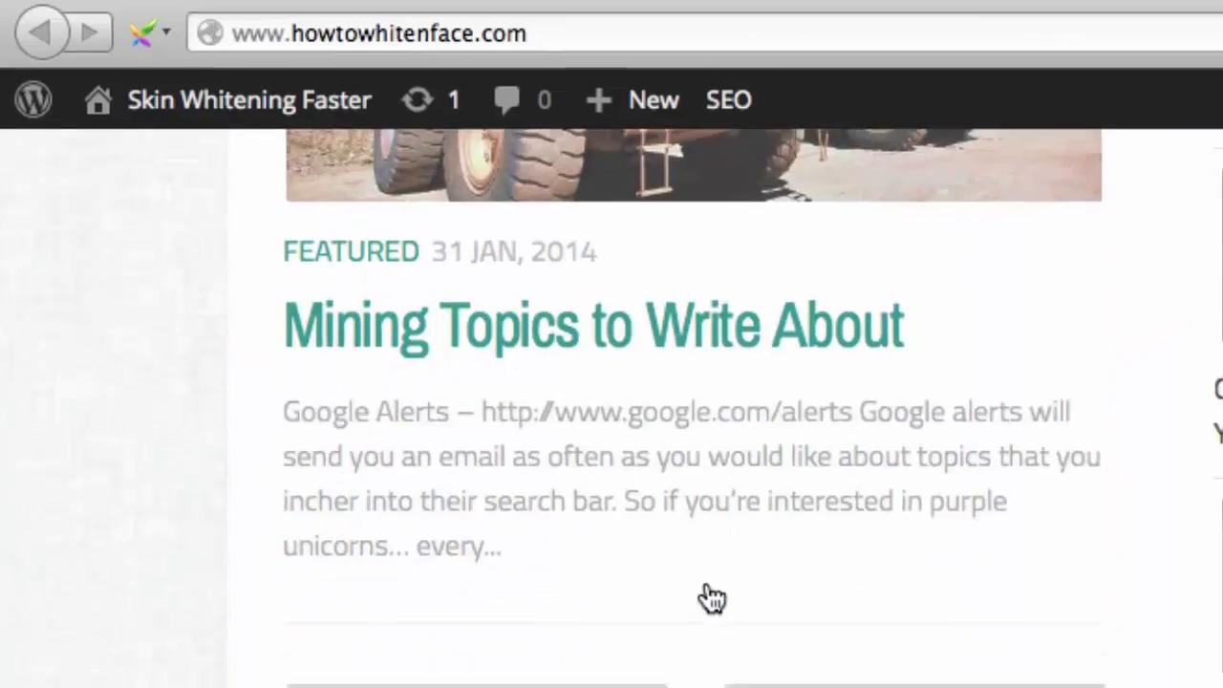
scroll(409, 302, up, 15)
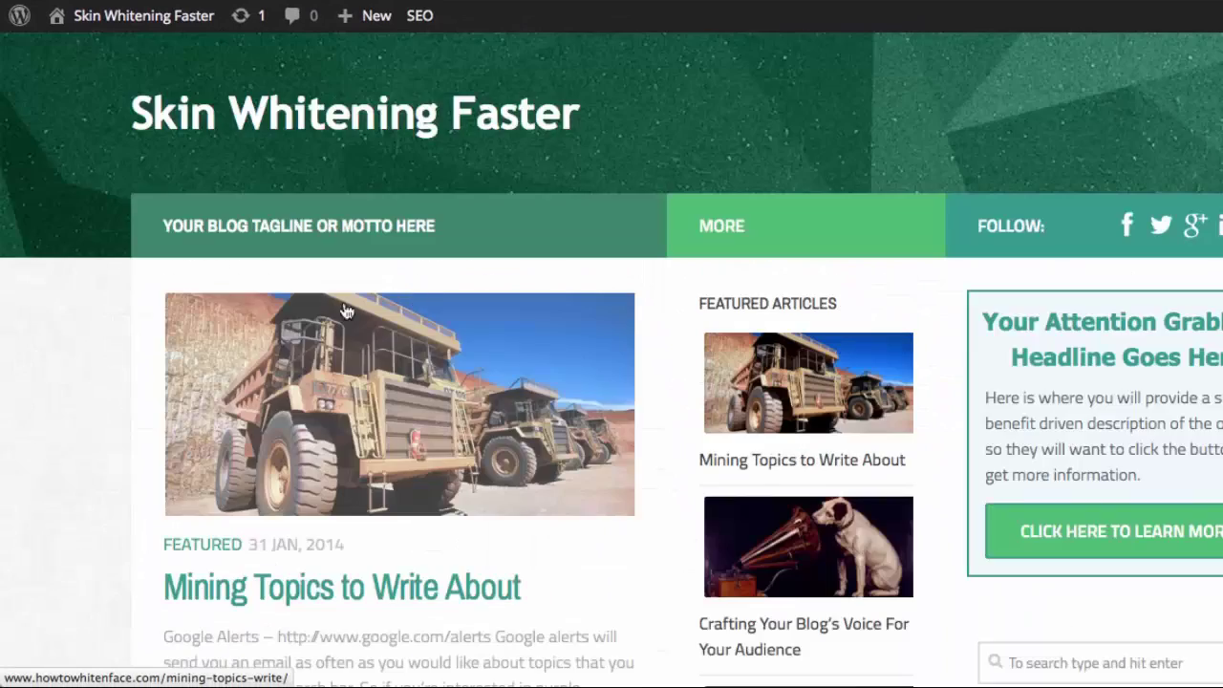